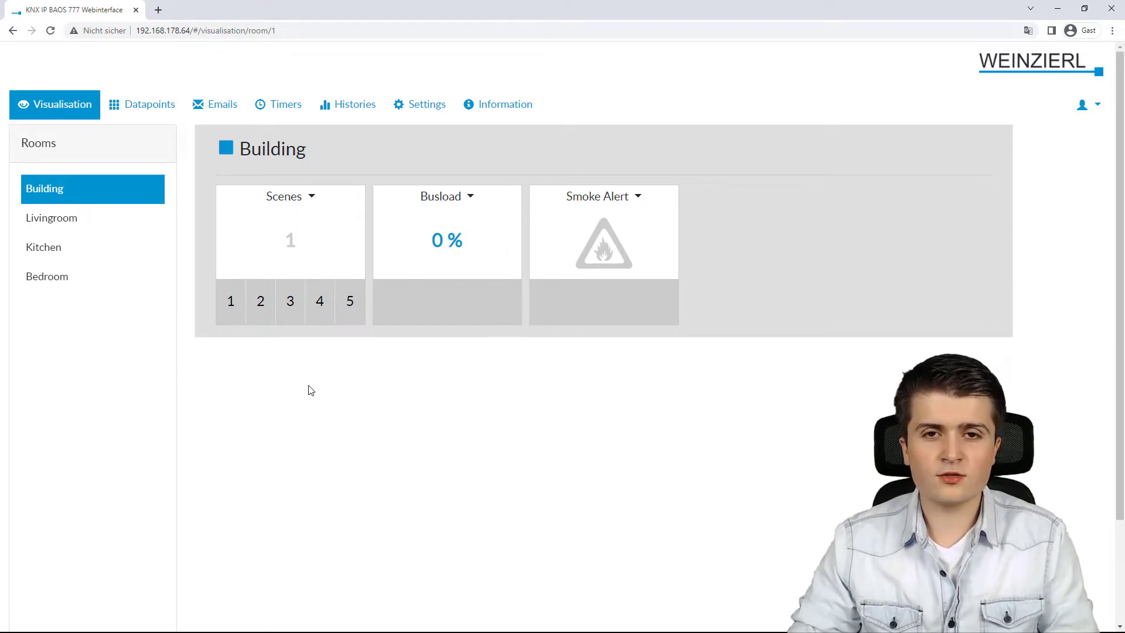
Open the Settings General page showing device KNX IP BAOS 777 at address 1.1.1.
click(421, 118)
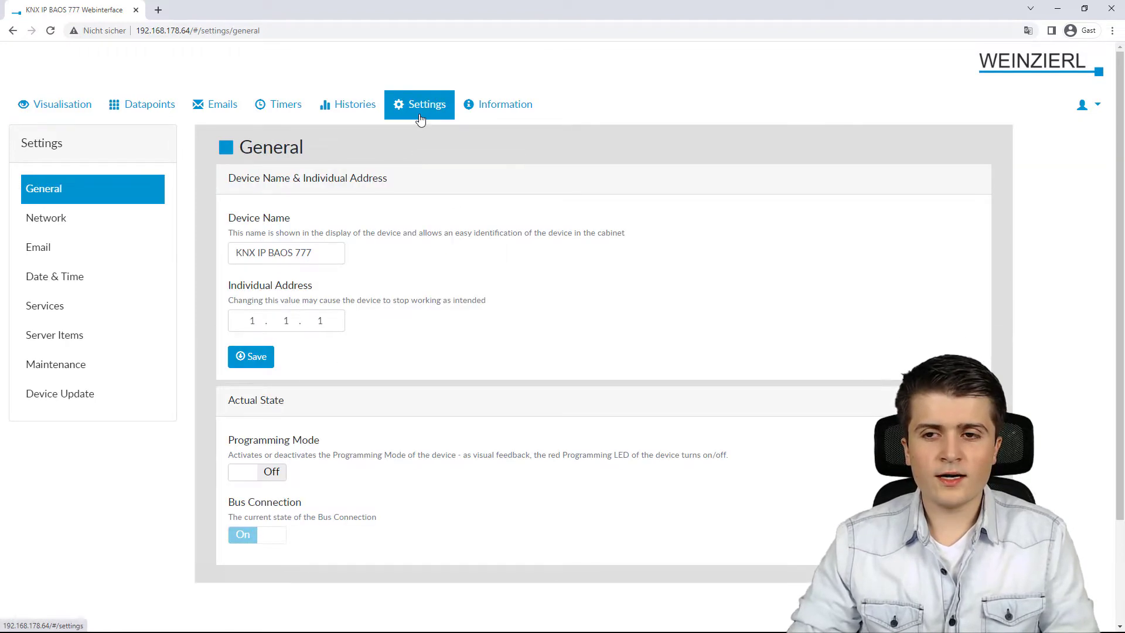
Show the Email settings page with its sender settings and empty recipient list.
click(94, 253)
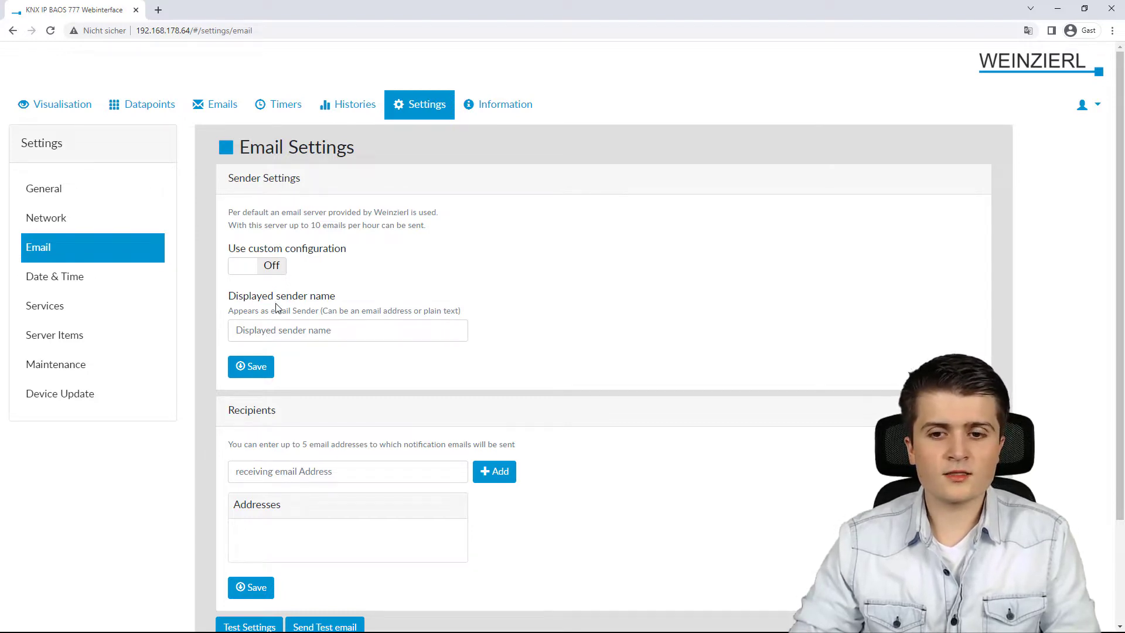
Leave custom mail configuration off and save 'BAOS 777' as the displayed sender name.
click(270, 267)
scroll(308, 215, down, 1)
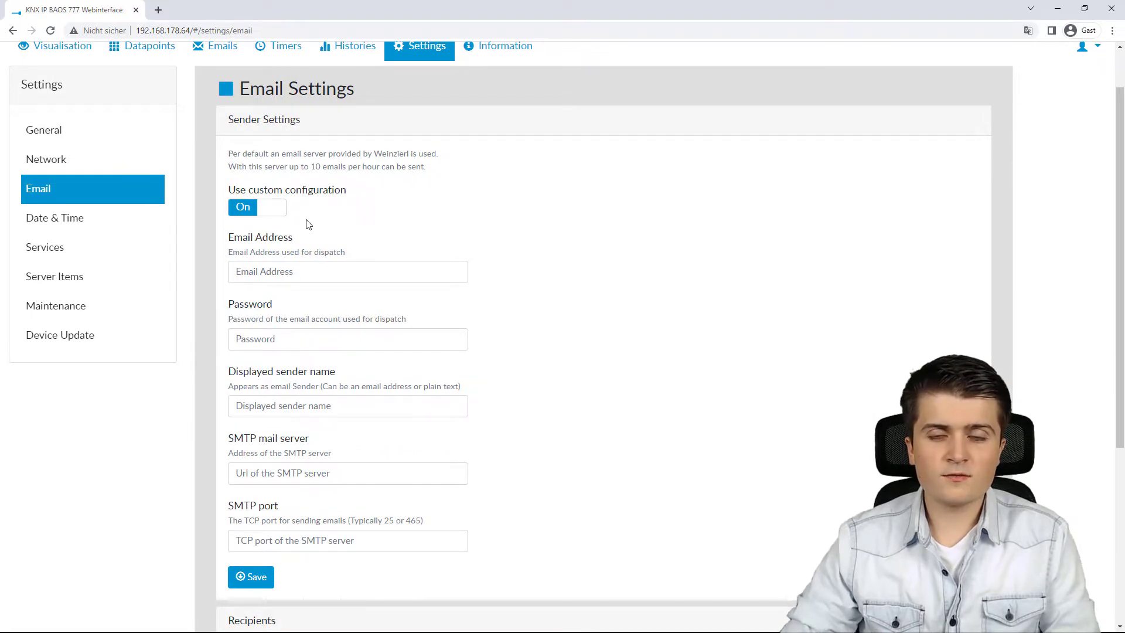
click(253, 210)
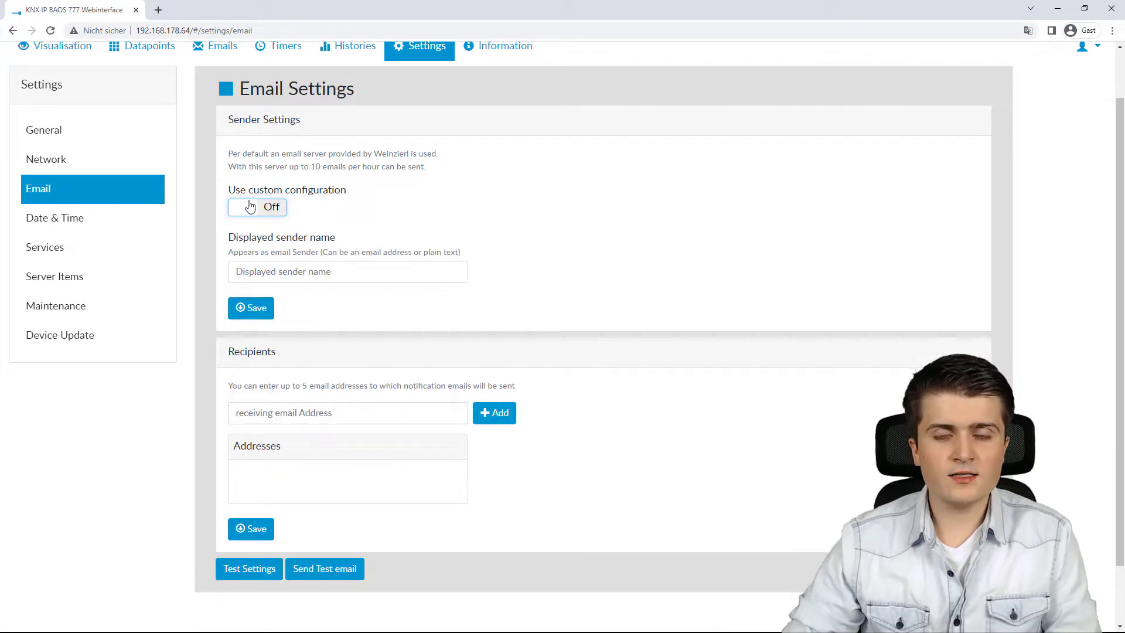
click(268, 269)
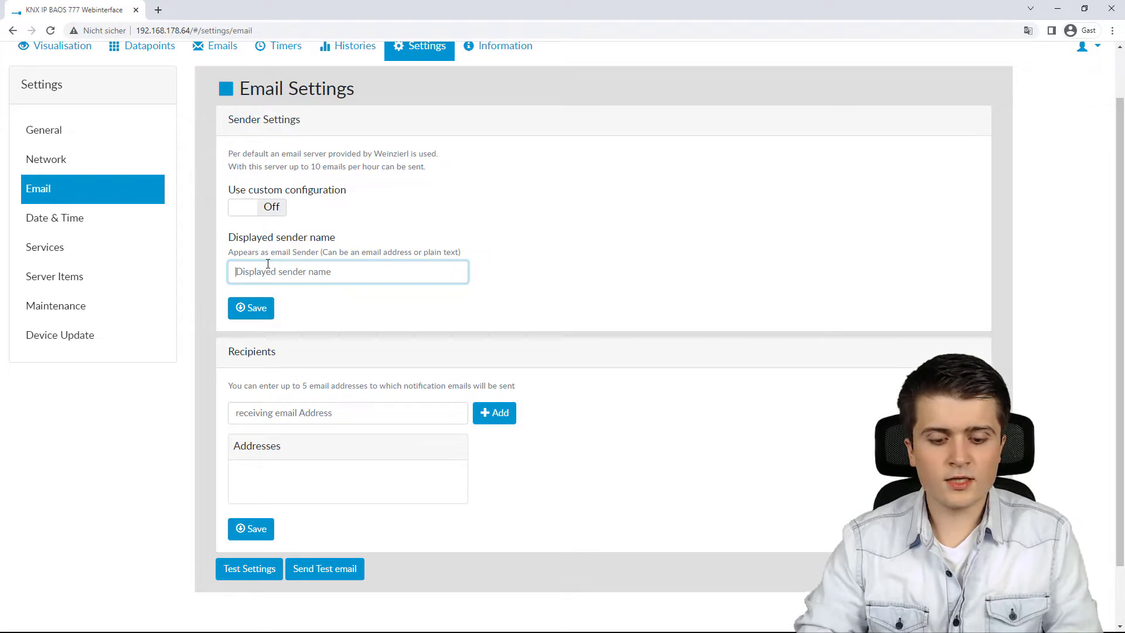
text(BAOS 777)
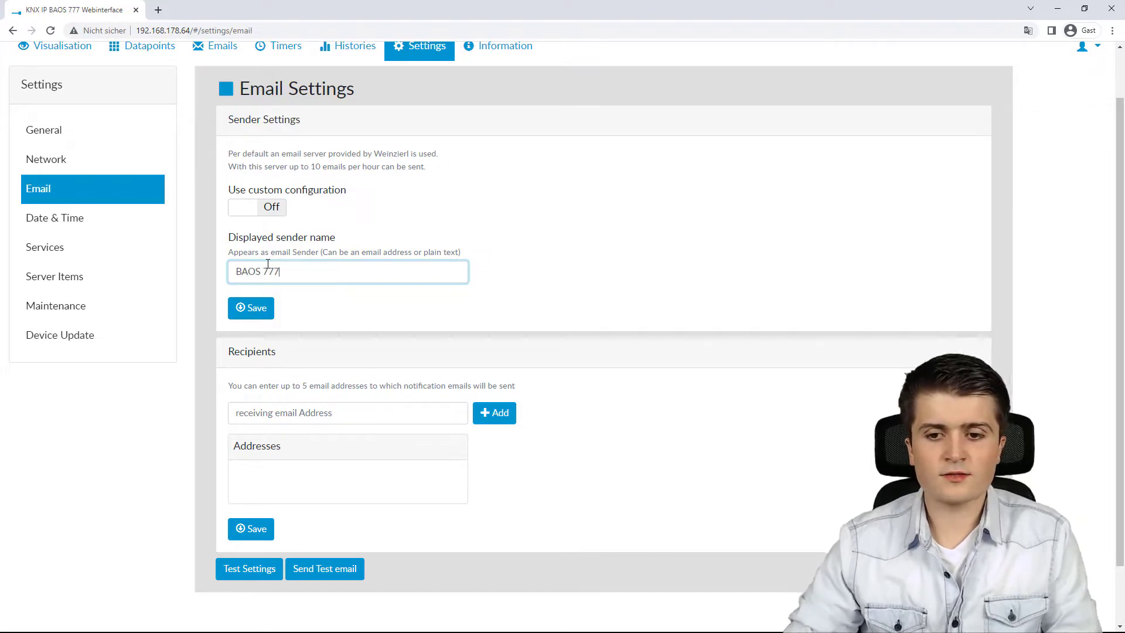
click(592, 273)
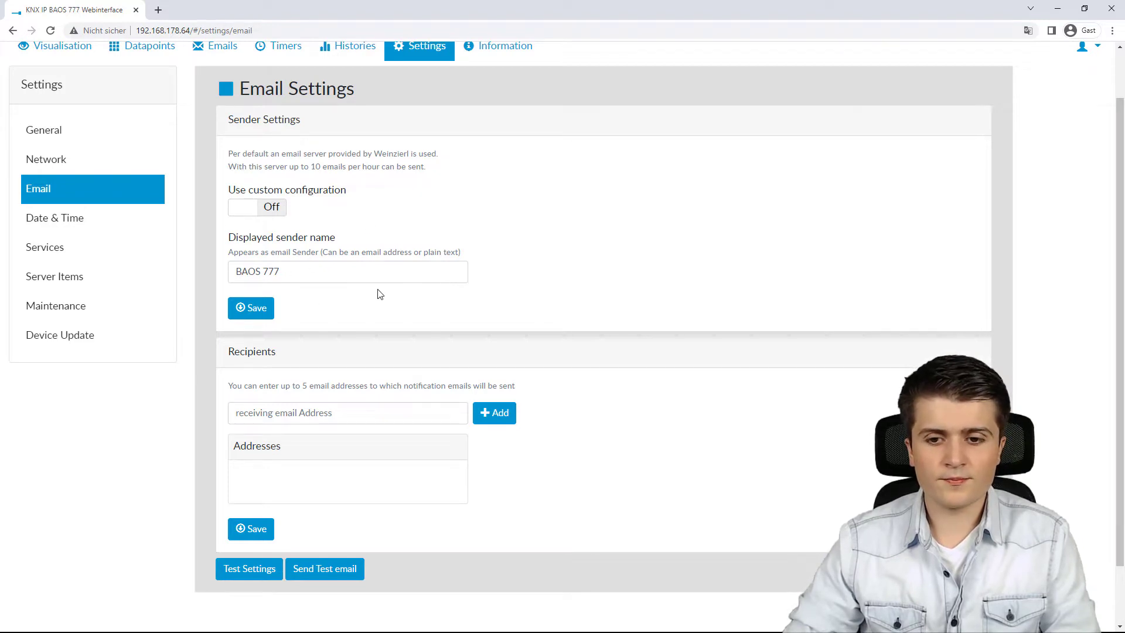
click(272, 309)
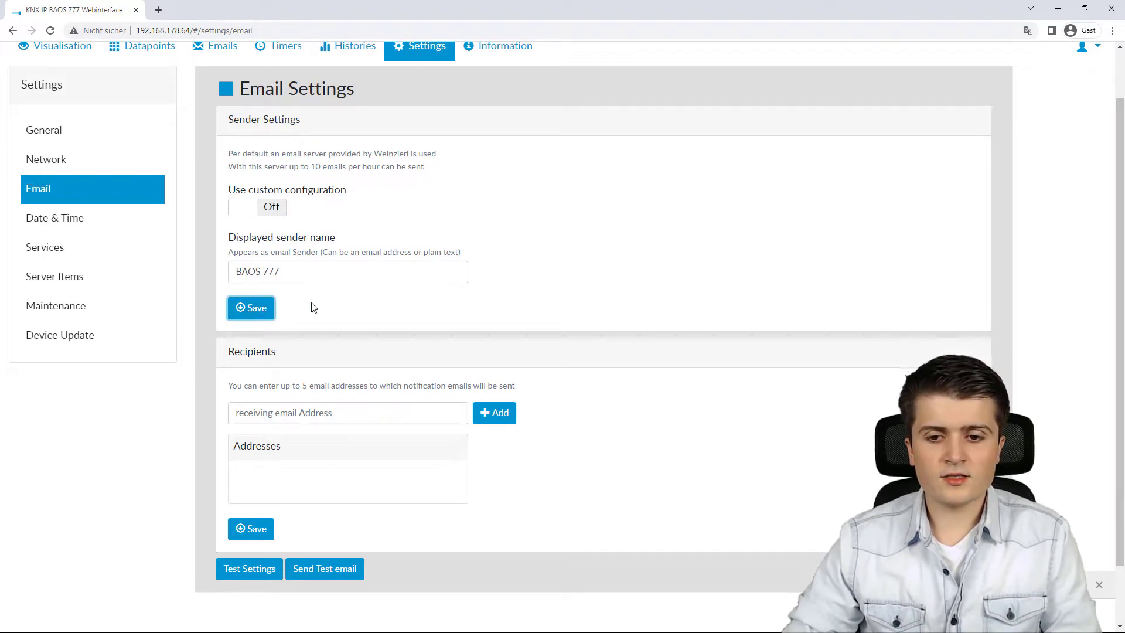
scroll(319, 319, down, 1)
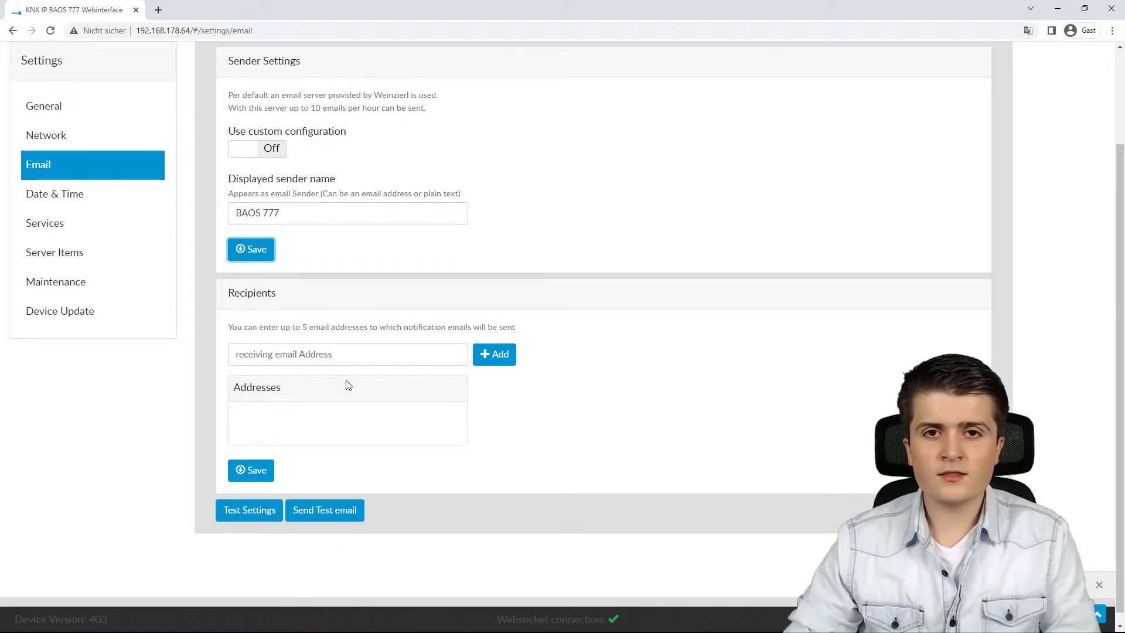
Add two recipient email addresses and save the Recipients list.
click(339, 353)
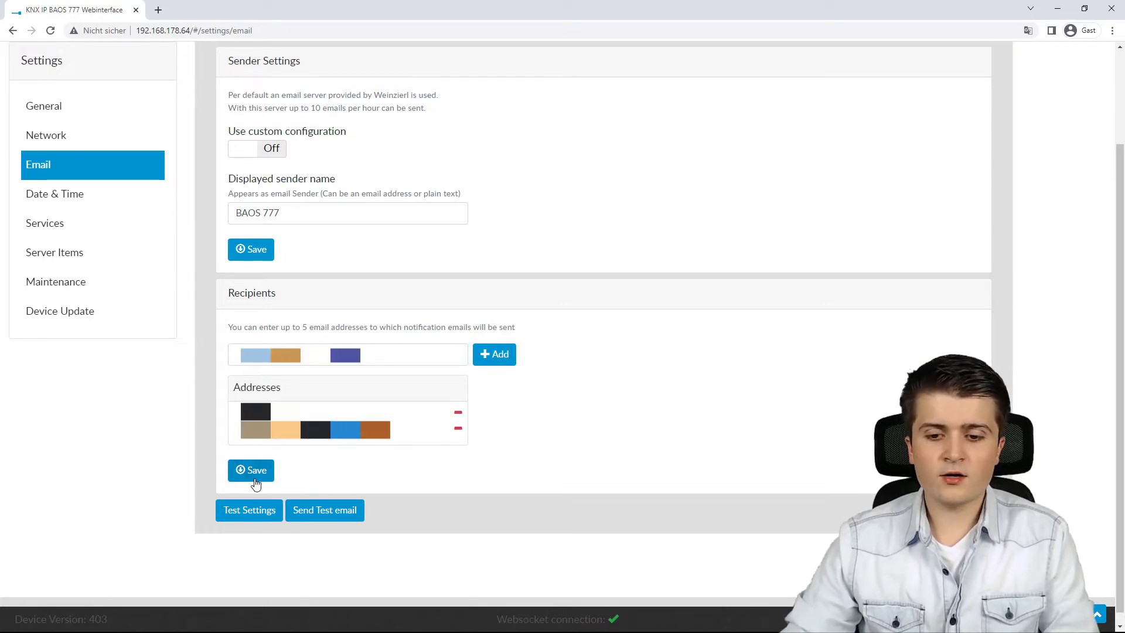
click(229, 472)
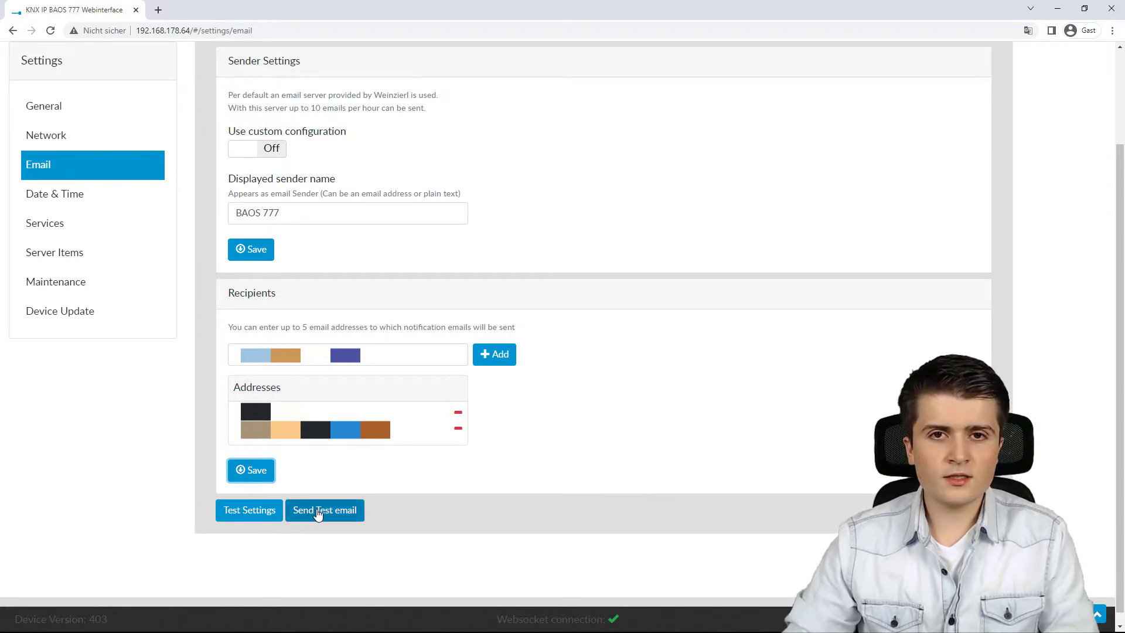
Send a test email, check the success message in the inbox, and close the result dialog.
click(338, 508)
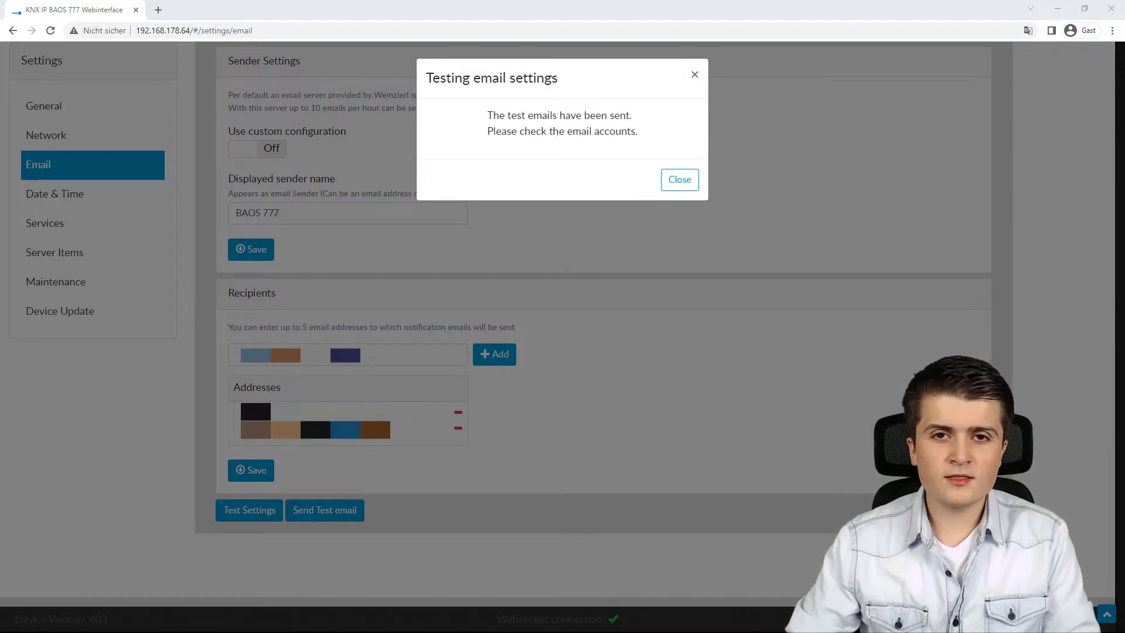
key(alt+Tab)
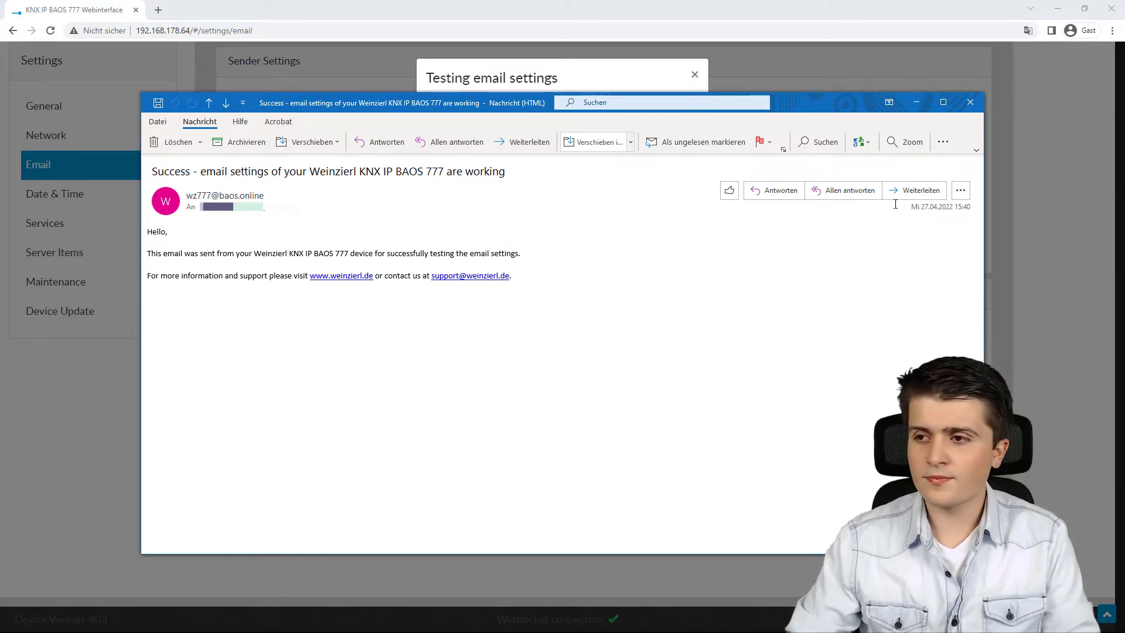
click(970, 102)
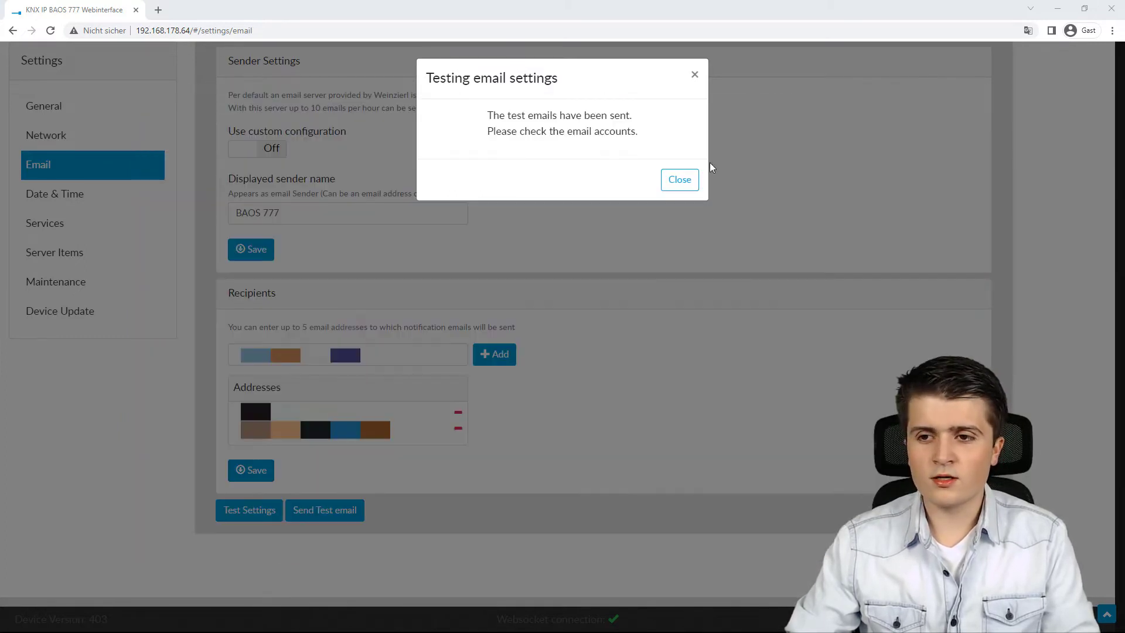
click(680, 180)
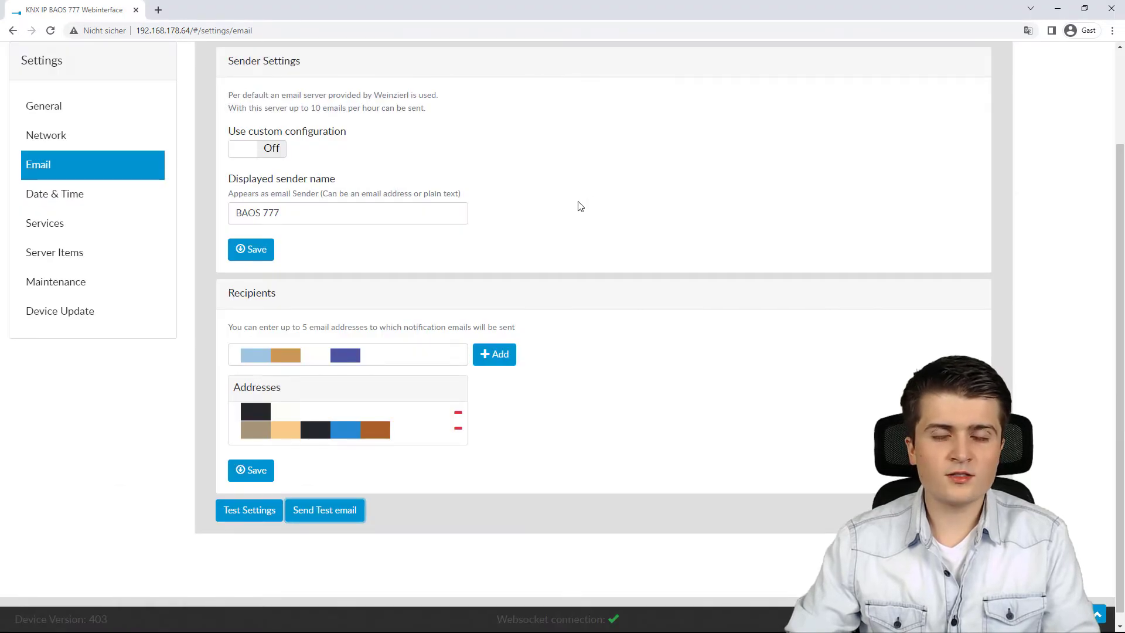
From the Building visualisation, open the Smoke Alert tile's Emails page and add a new email.
scroll(579, 206, up, 2)
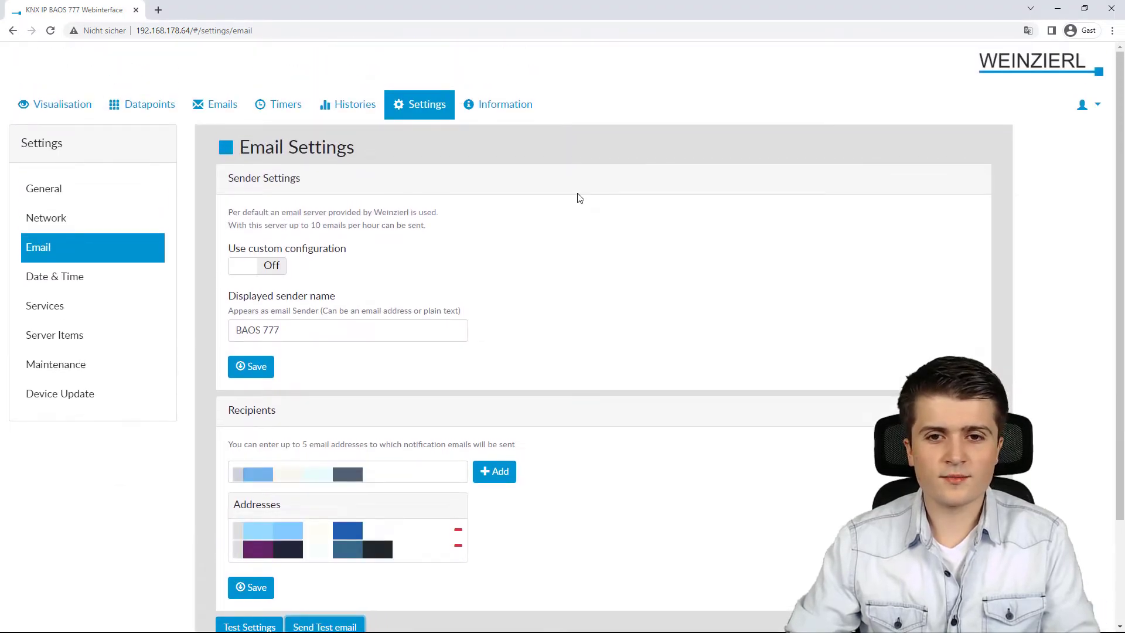
click(47, 106)
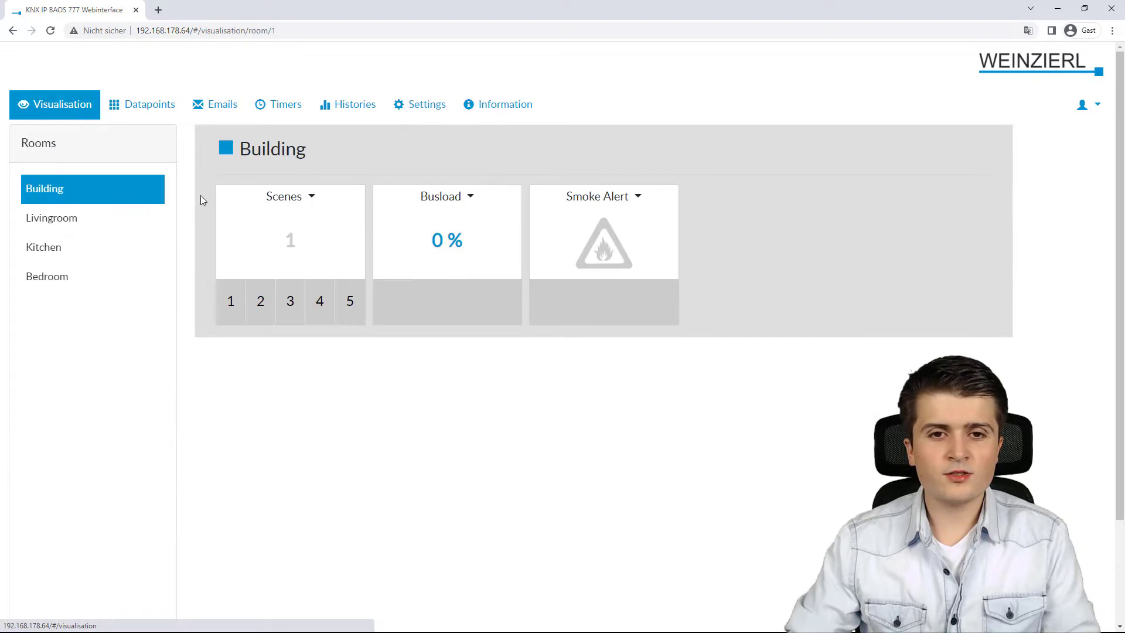
click(615, 205)
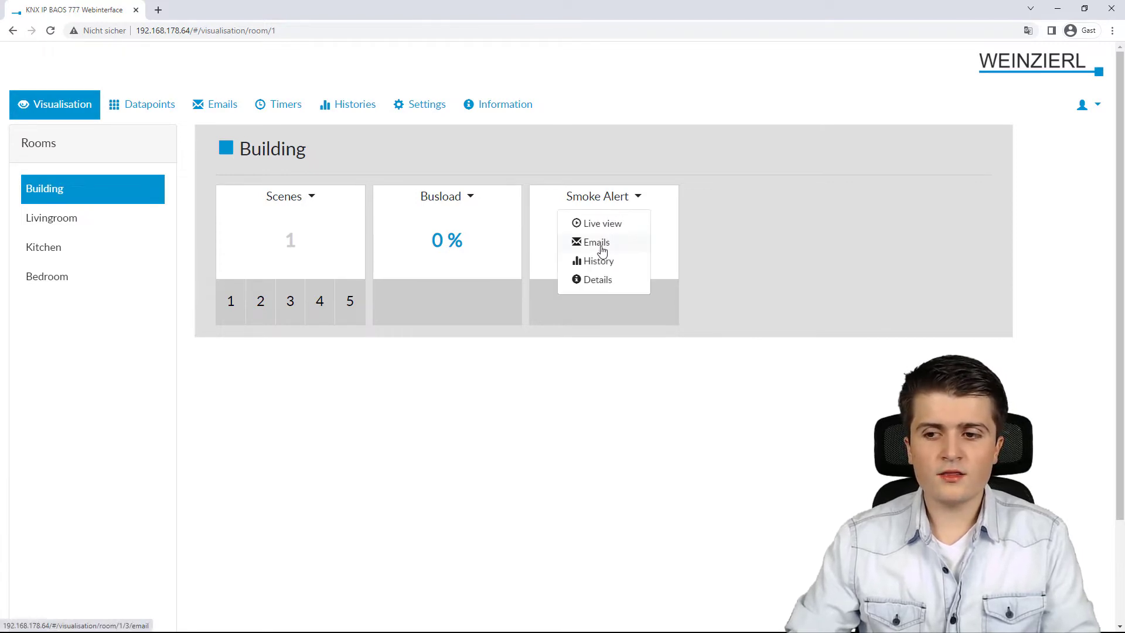
click(598, 245)
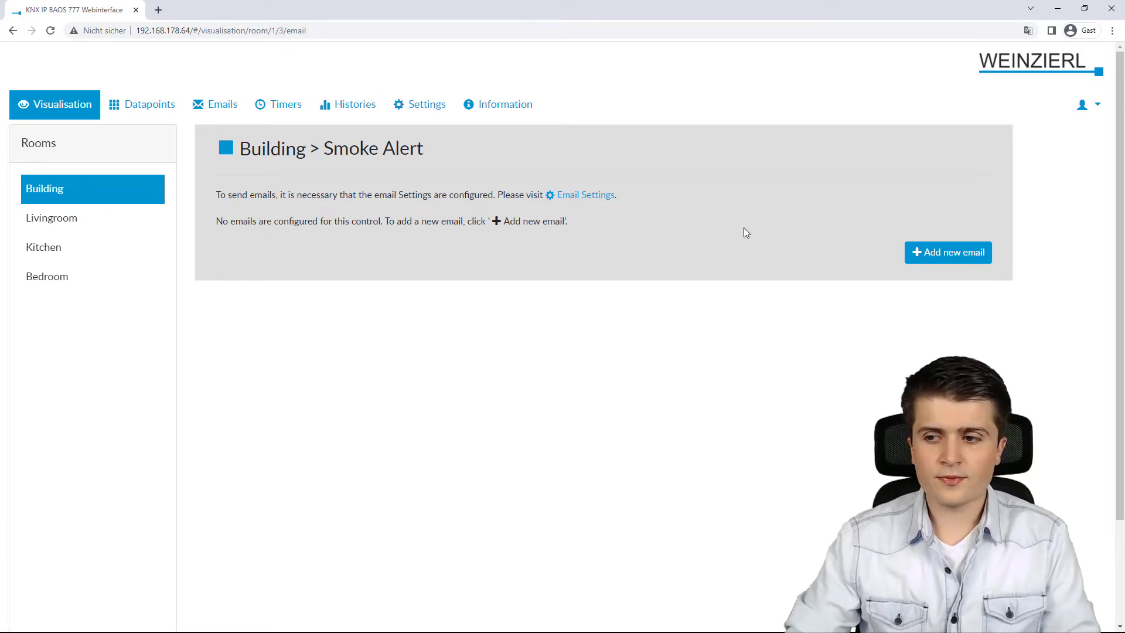
click(932, 258)
Replace the default name 'New email' with 'Smoke Alert' in the Name field.
scroll(631, 200, down, 1)
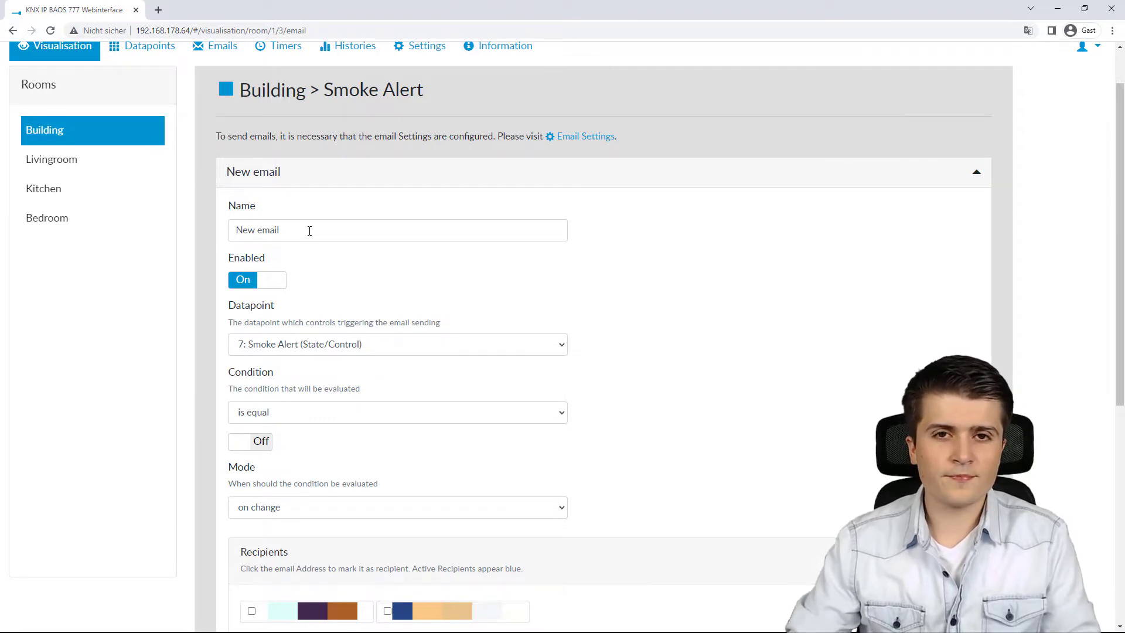
triple_click(309, 230)
text(Sm)
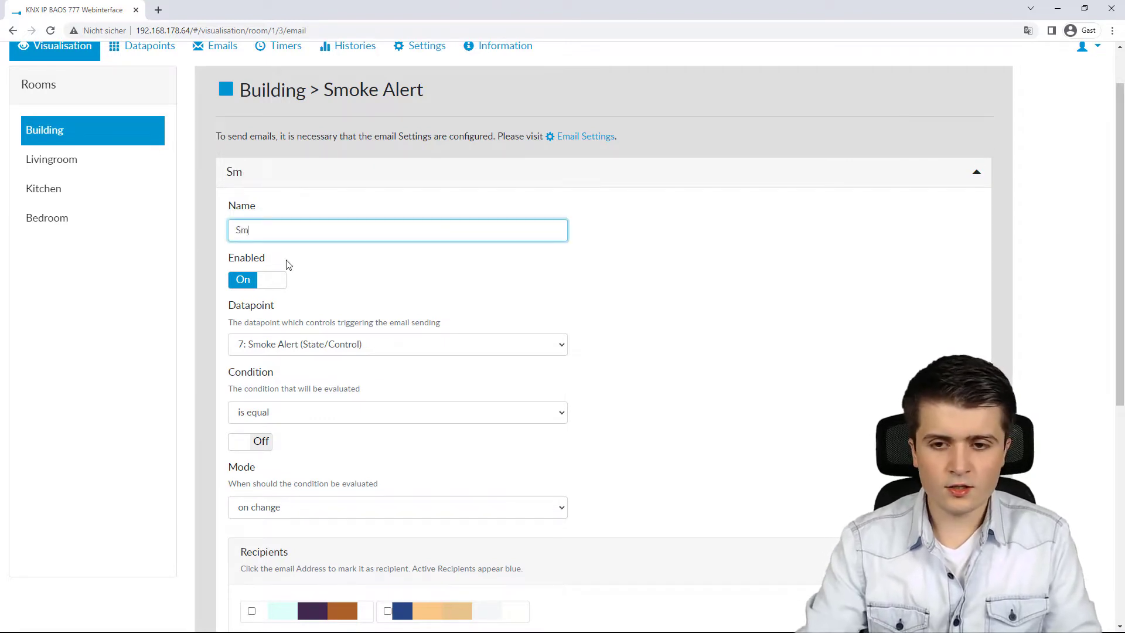
text(oke Alert)
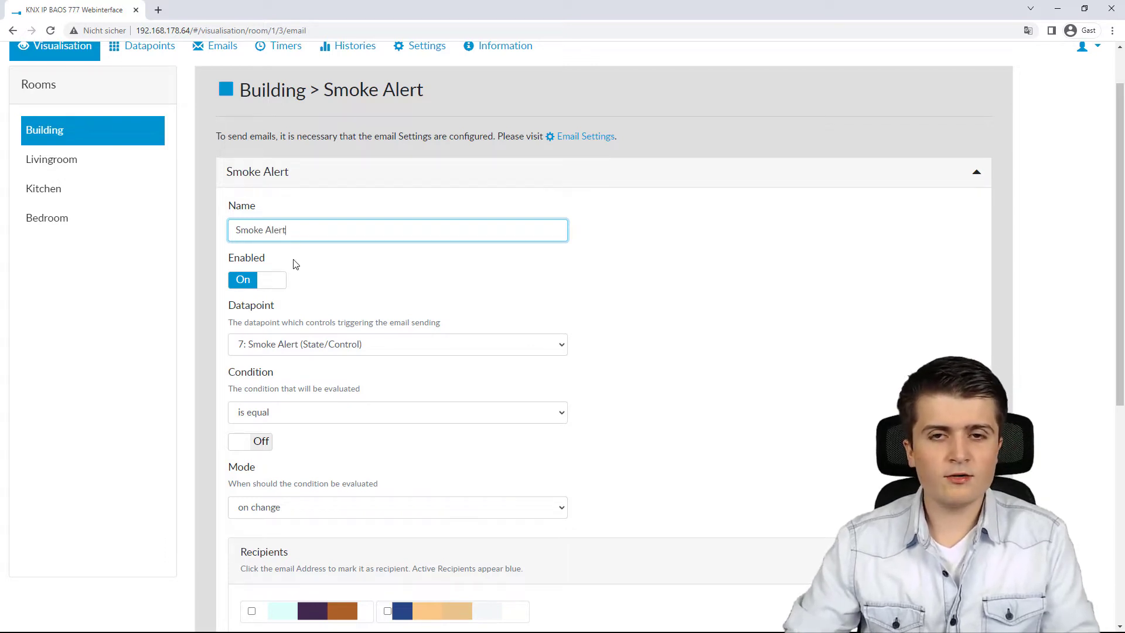
scroll(367, 266, down, 2)
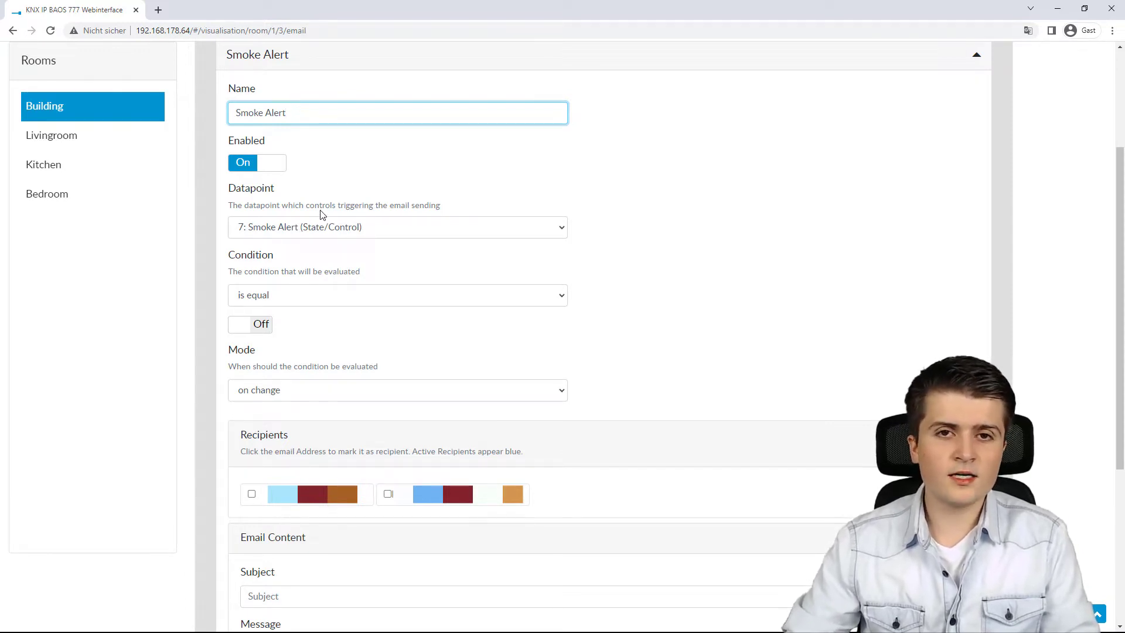
Trigger the email when the Smoke Alert datapoint is equal to On.
click(339, 226)
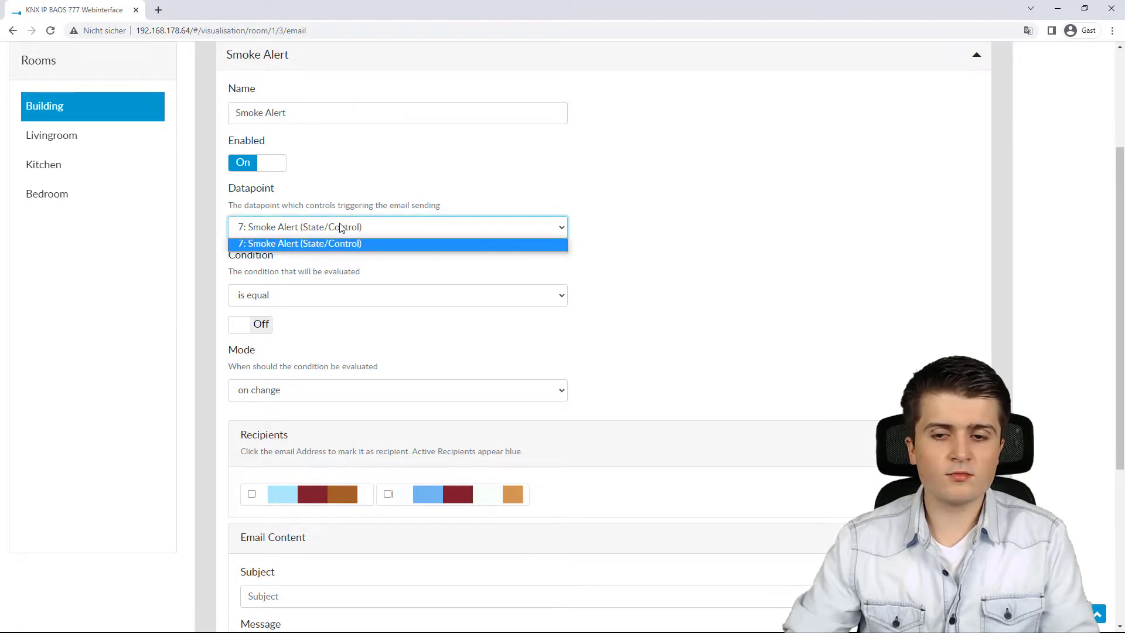
click(341, 226)
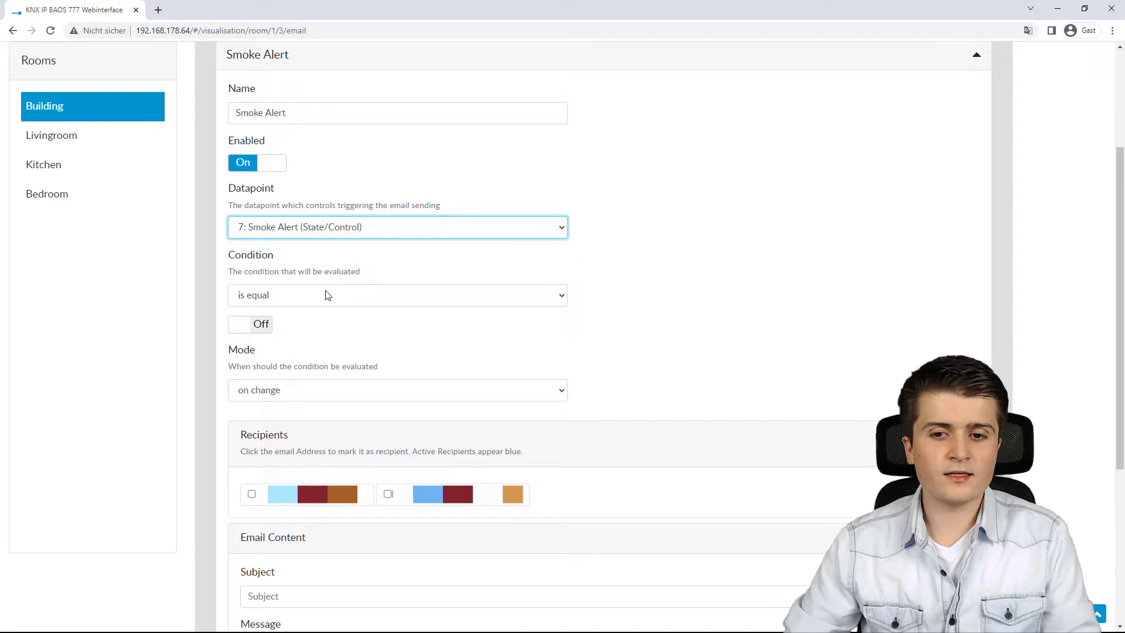
click(293, 294)
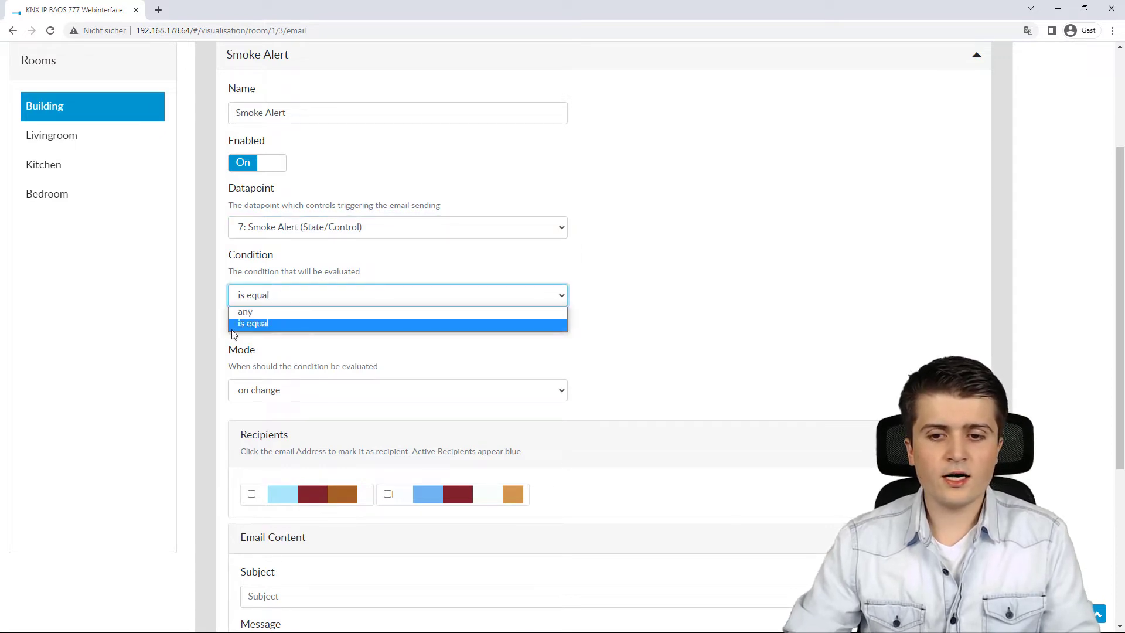
click(283, 322)
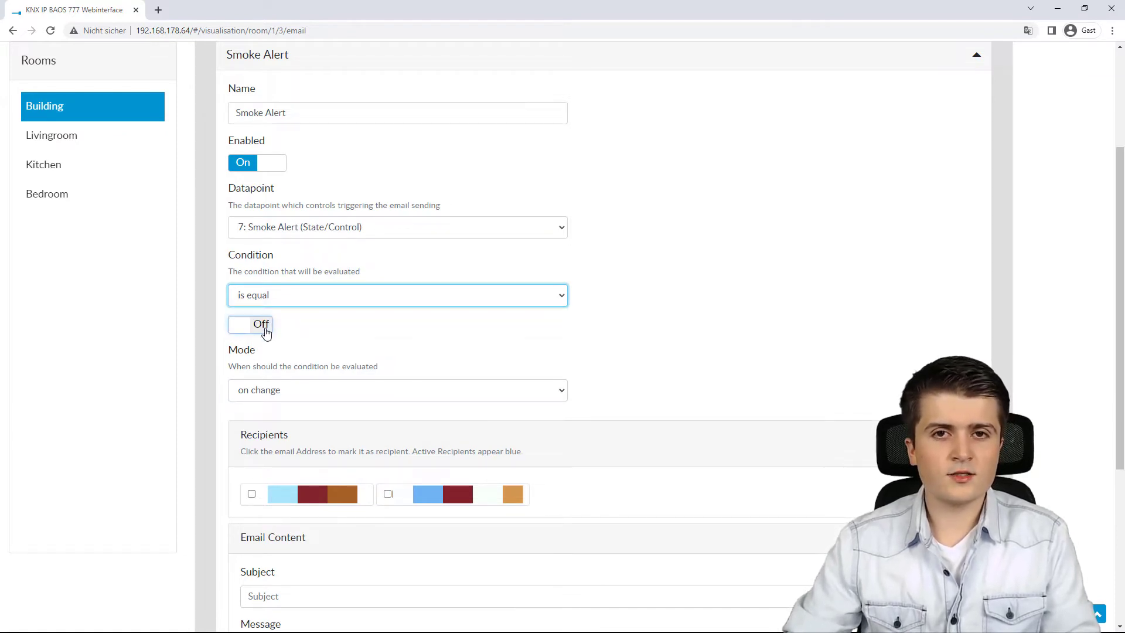
click(266, 332)
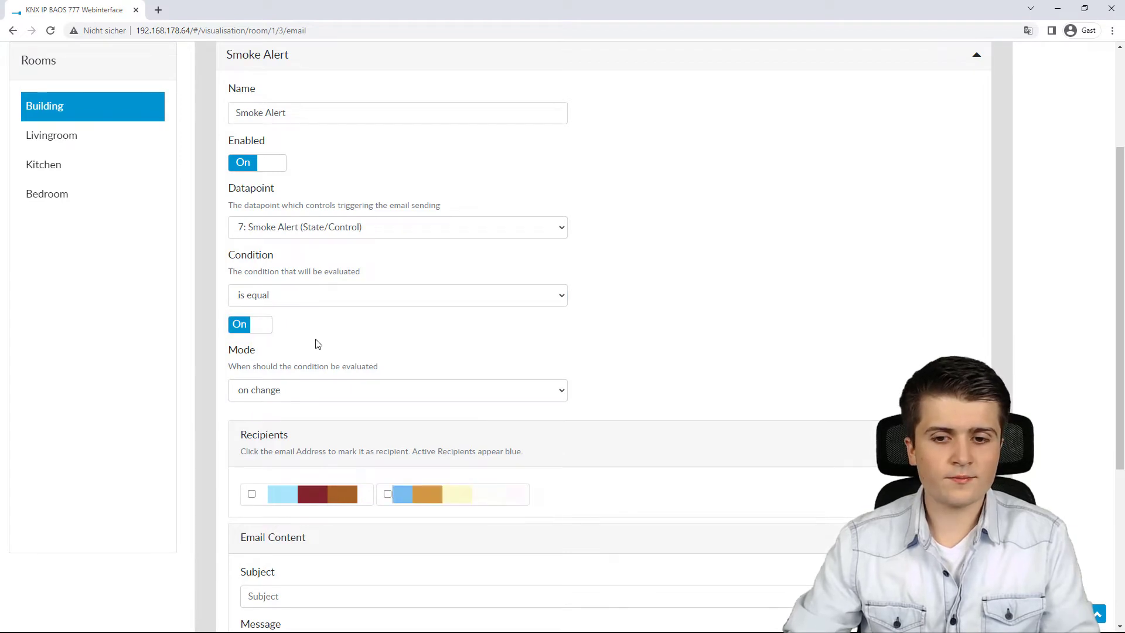
scroll(316, 344, down, 1)
scroll(316, 344, down, 2)
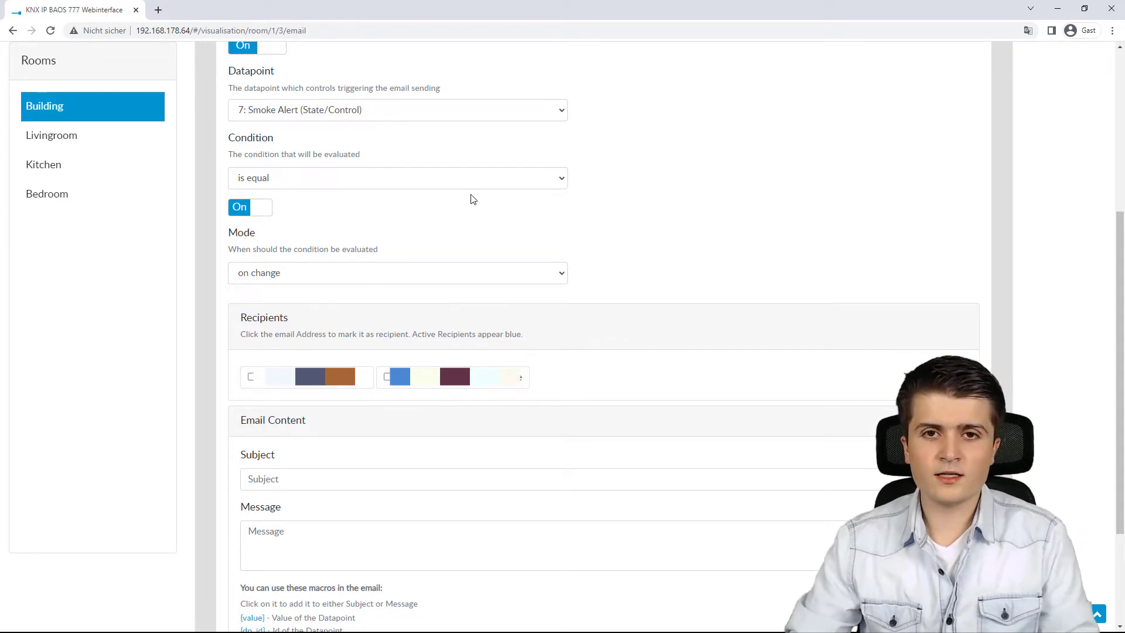
Keep the evaluation mode on change and select both recipient email addresses.
click(411, 273)
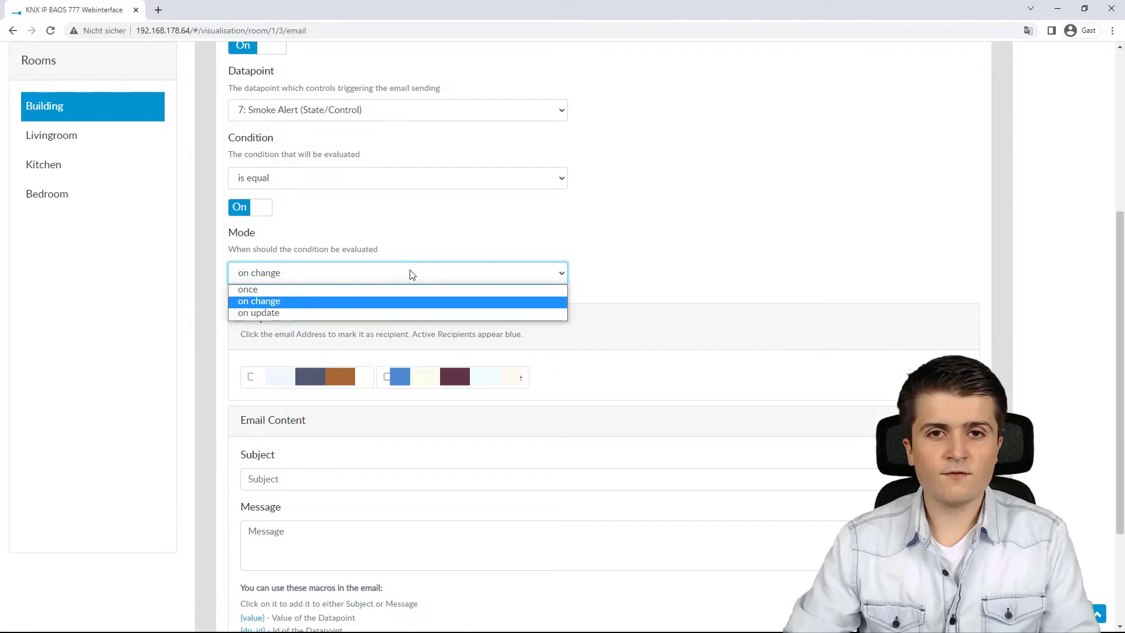
click(368, 301)
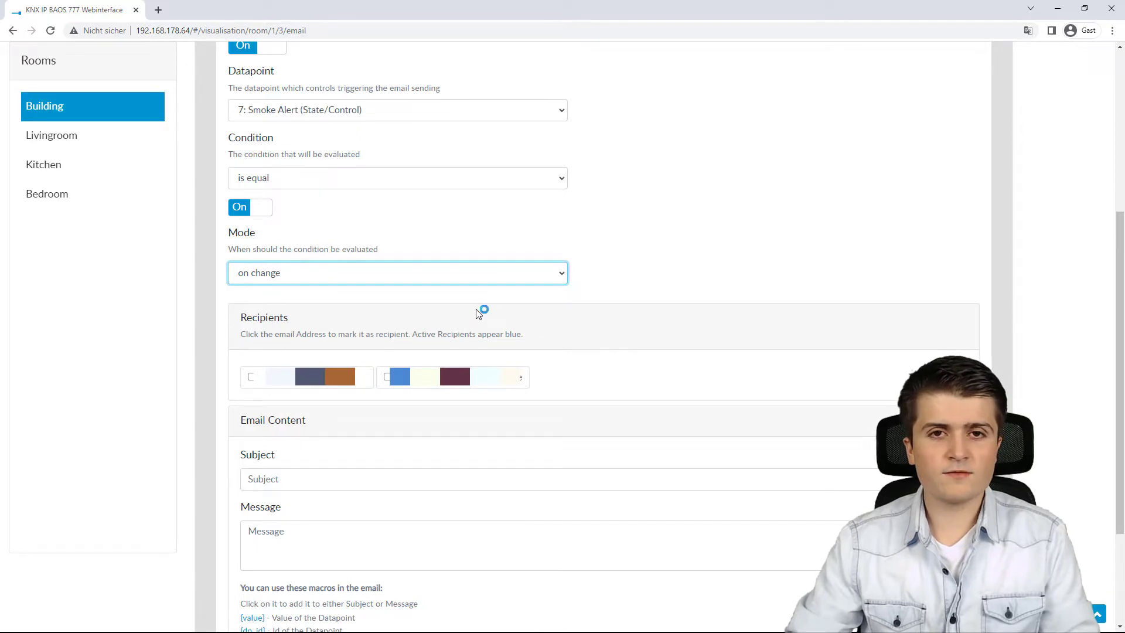
click(296, 387)
click(466, 386)
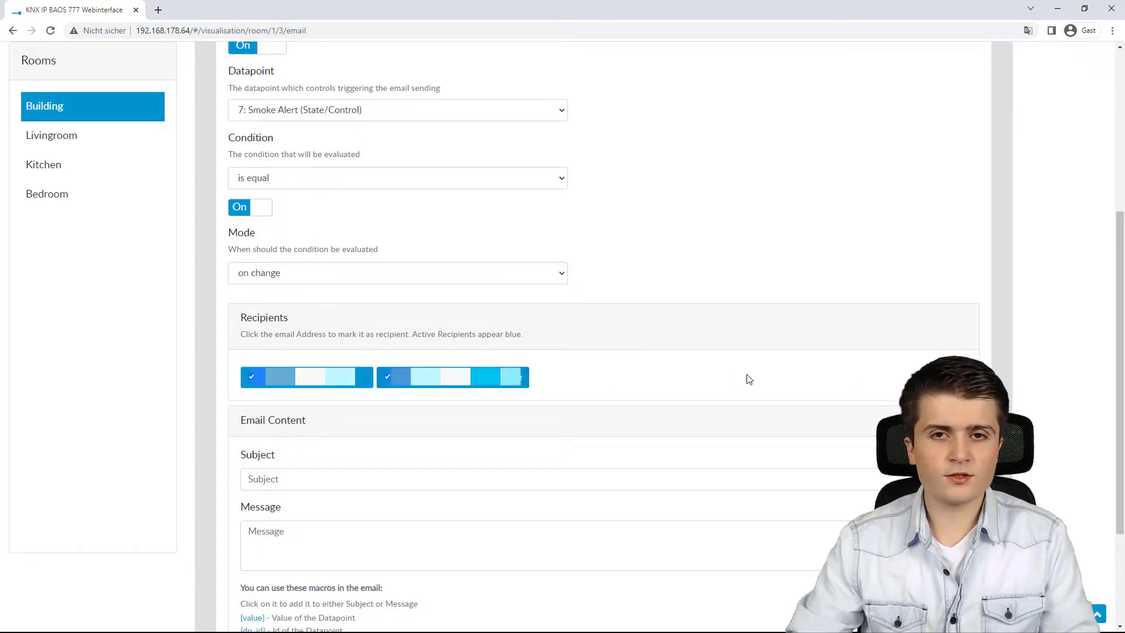
scroll(962, 344, down, 2)
scroll(956, 348, down, 1)
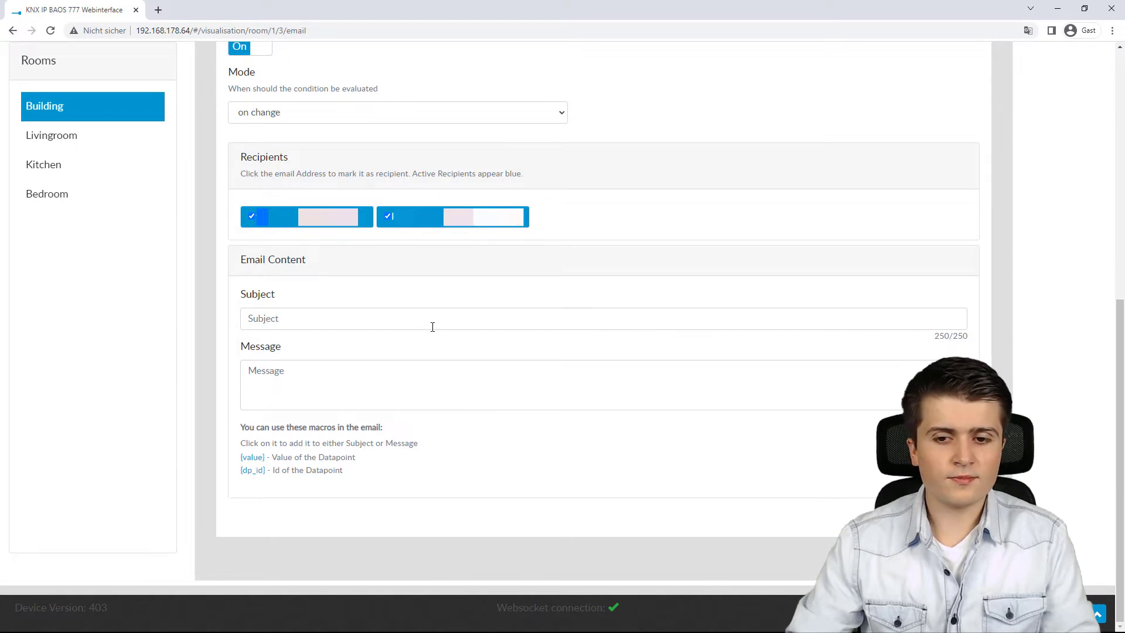
Enter the subject 'Smoke Alert detected' and highlight the {value} and {dp_id} macro descriptions.
click(382, 317)
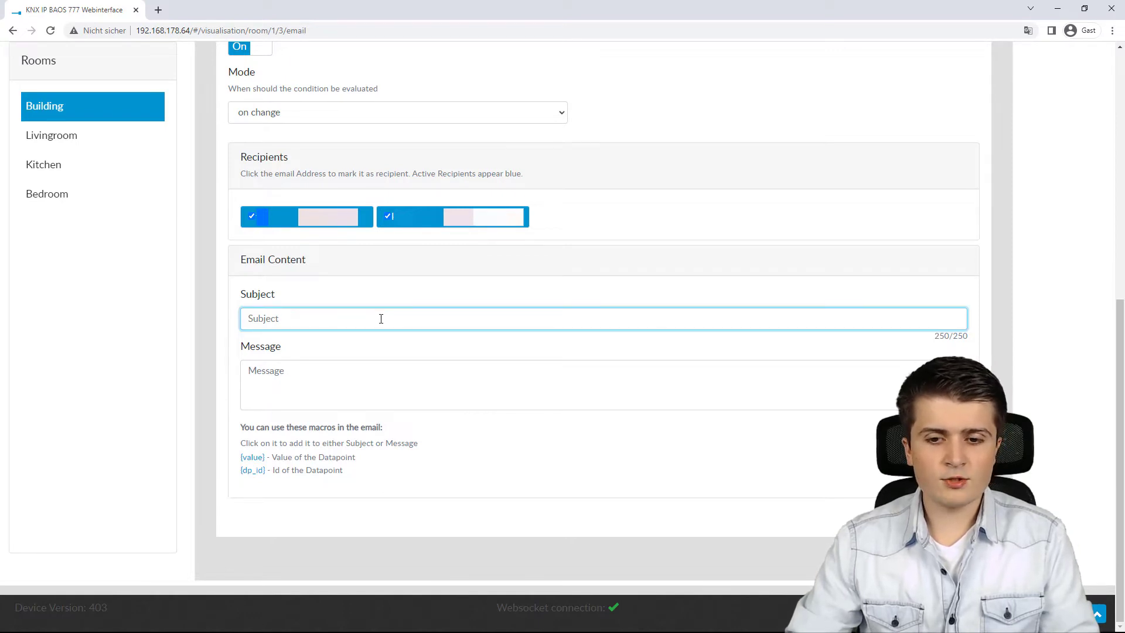
text(Smok)
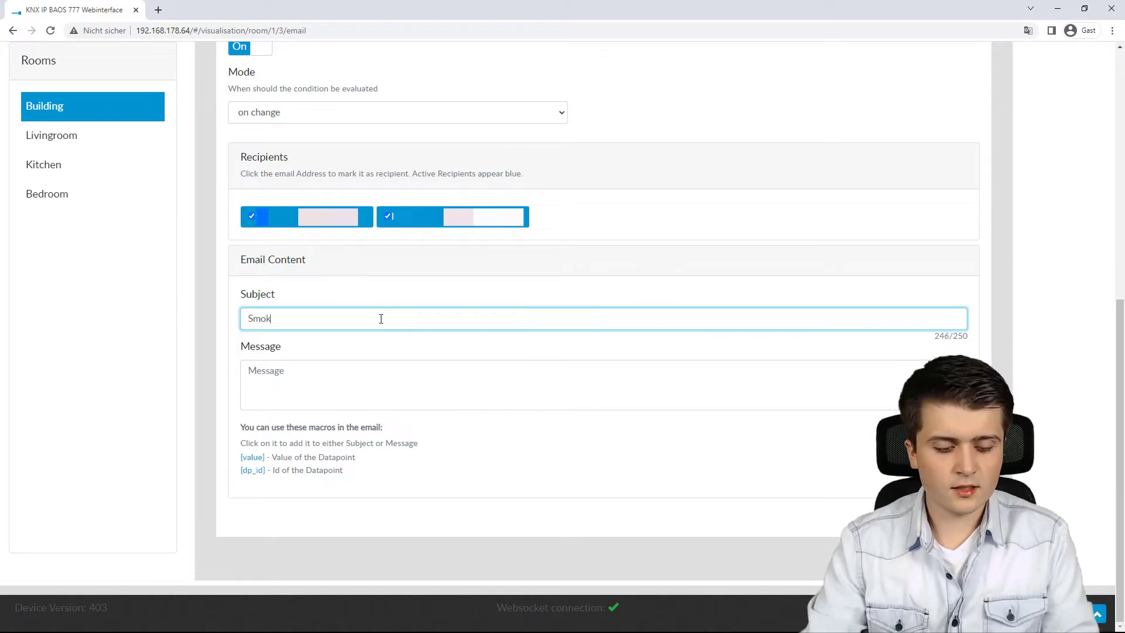
text(e Alert d)
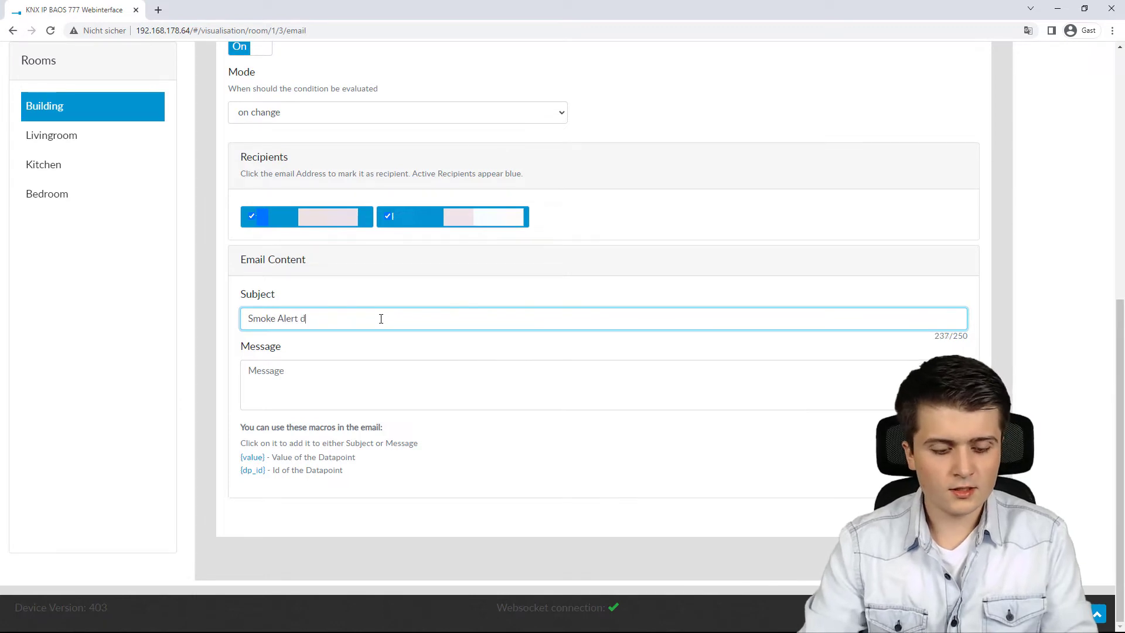
text(etected)
click(405, 362)
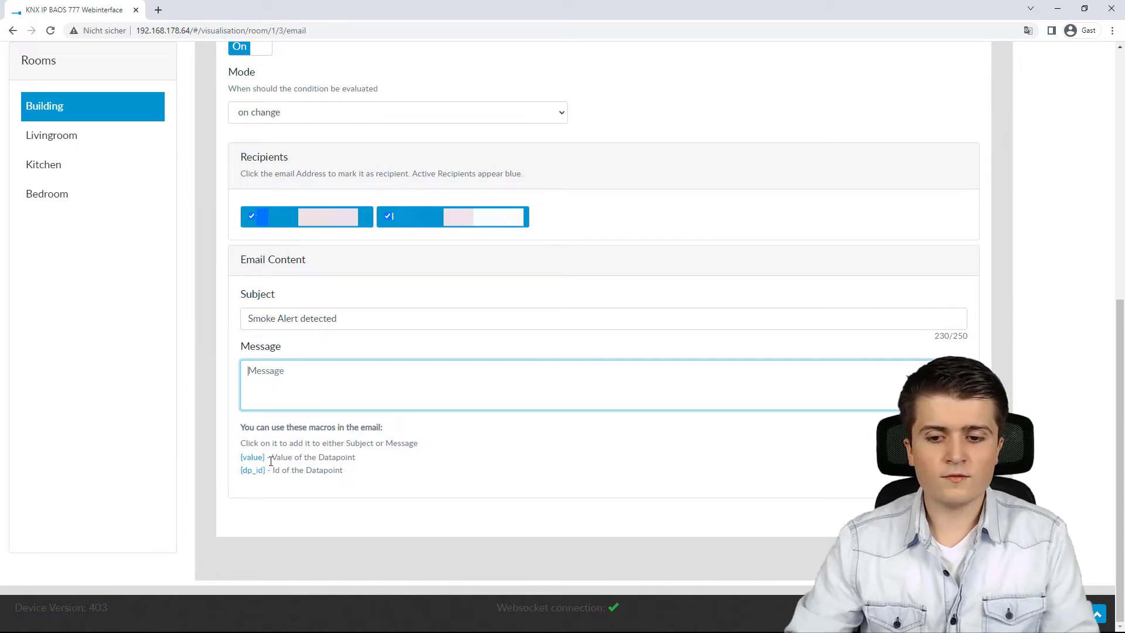
drag(271, 458, 351, 467)
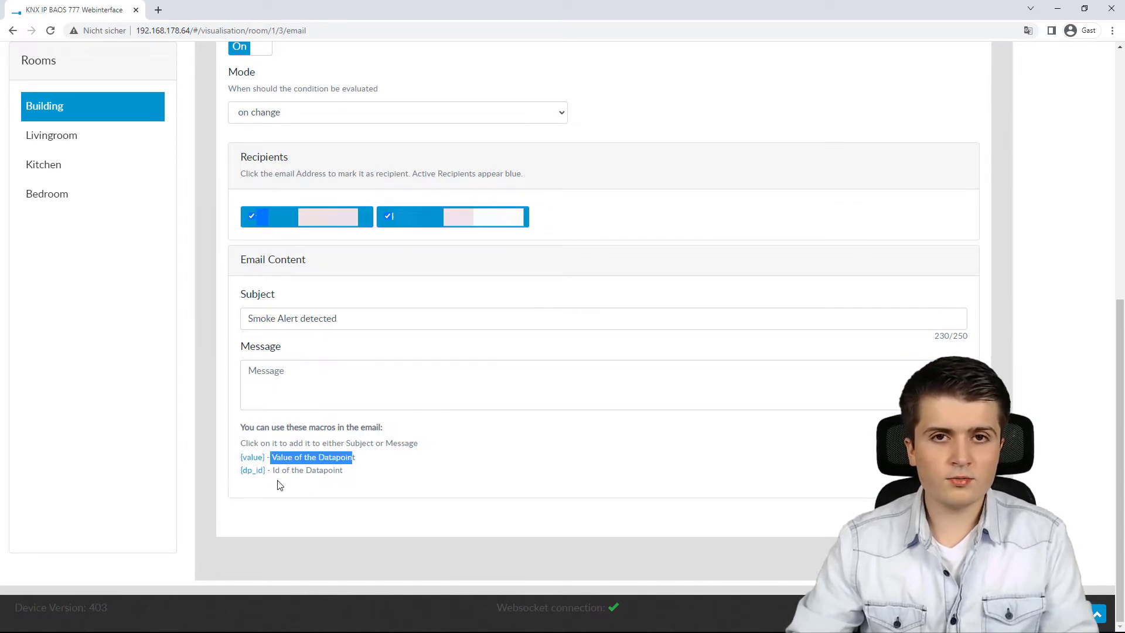
drag(271, 470, 356, 477)
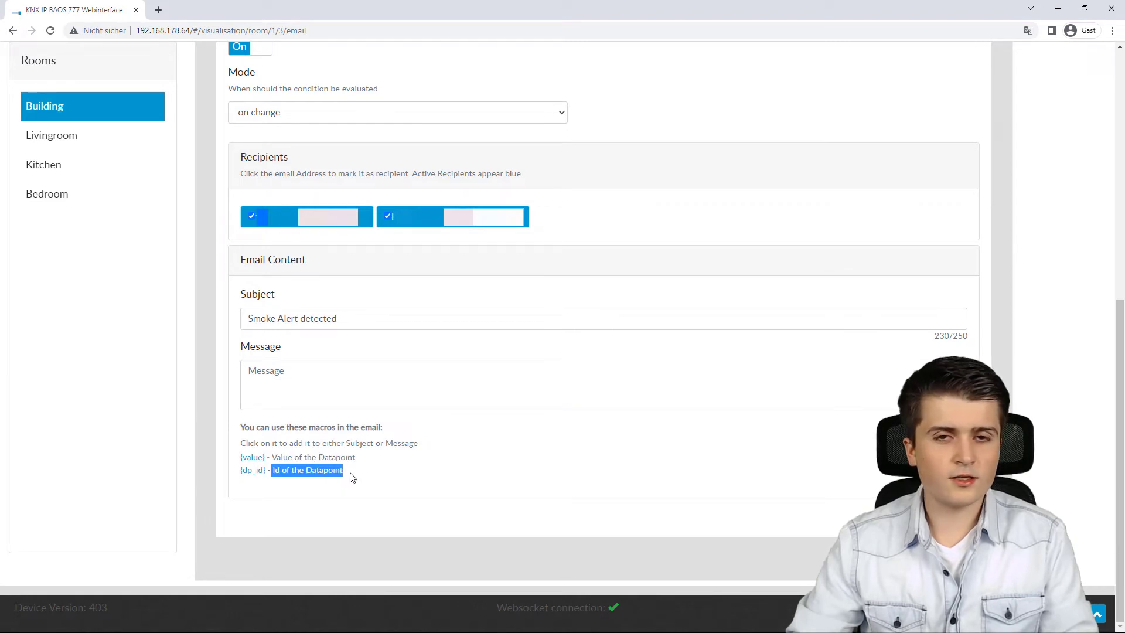
Write 'Smoke Alert has been detected' in Message, then add '{dp_id} : {value}' on a new line.
click(296, 389)
text(Smoke)
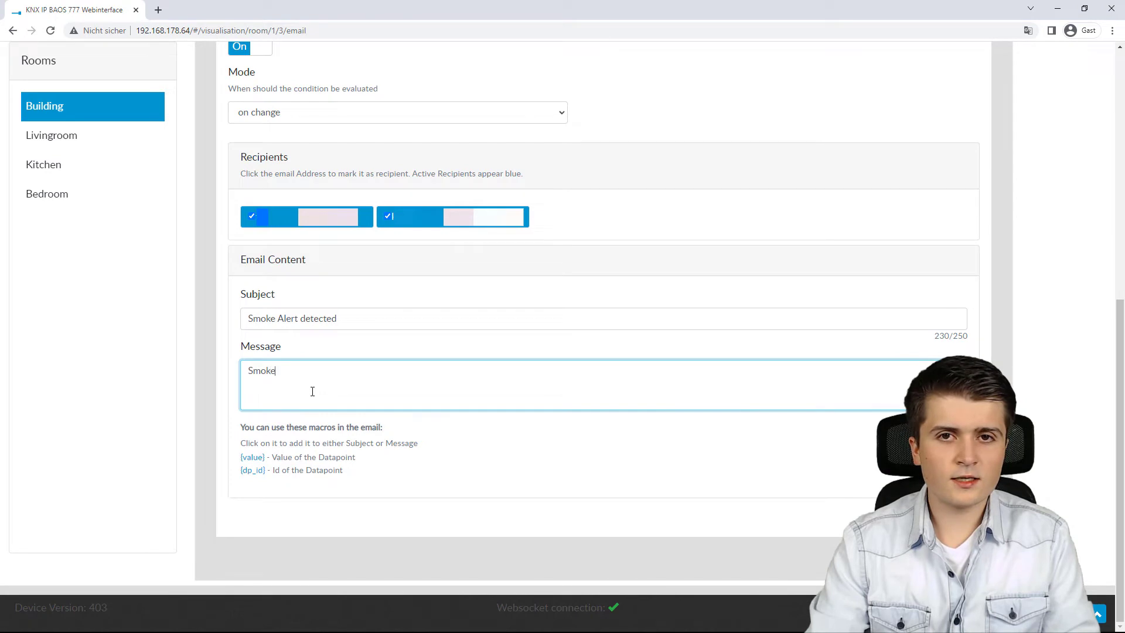
text( Alert ha)
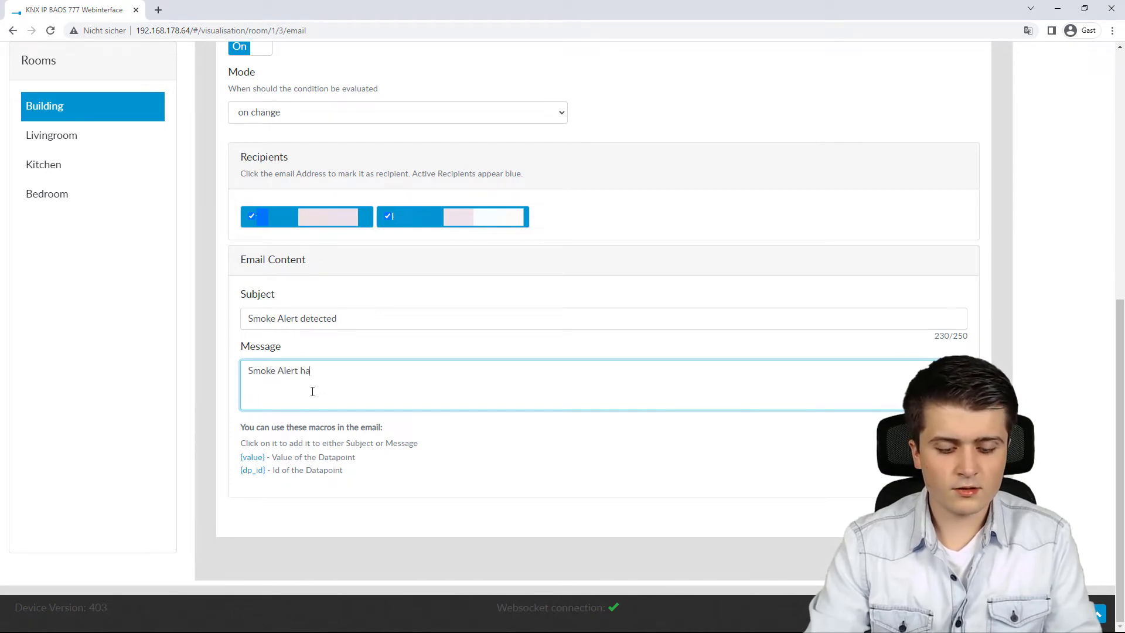
text(s been detected)
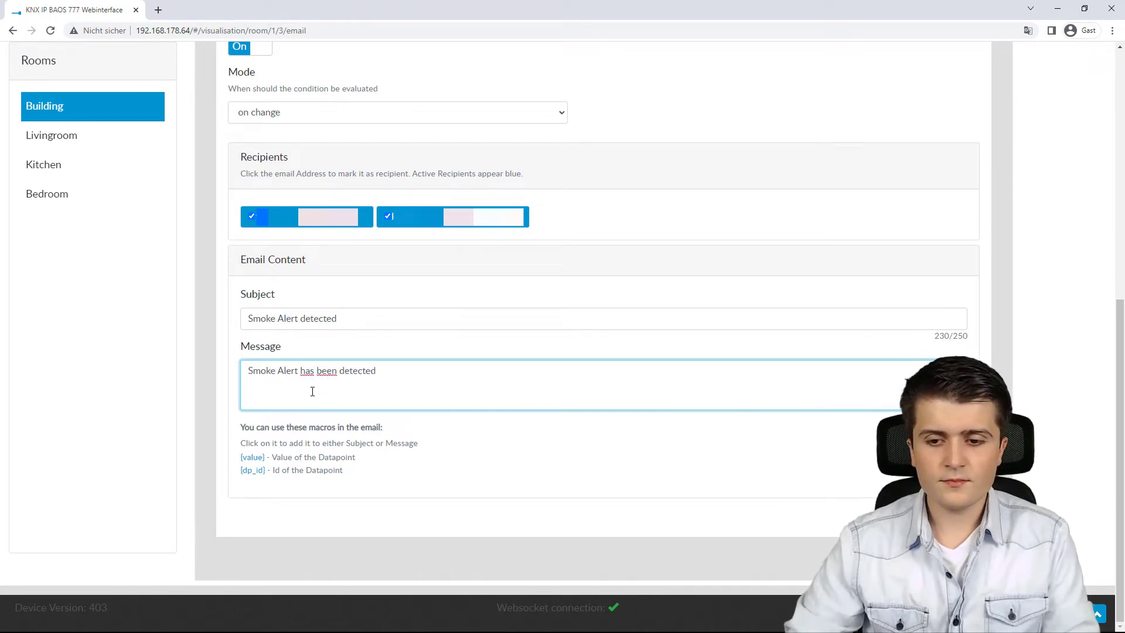
key(Return)
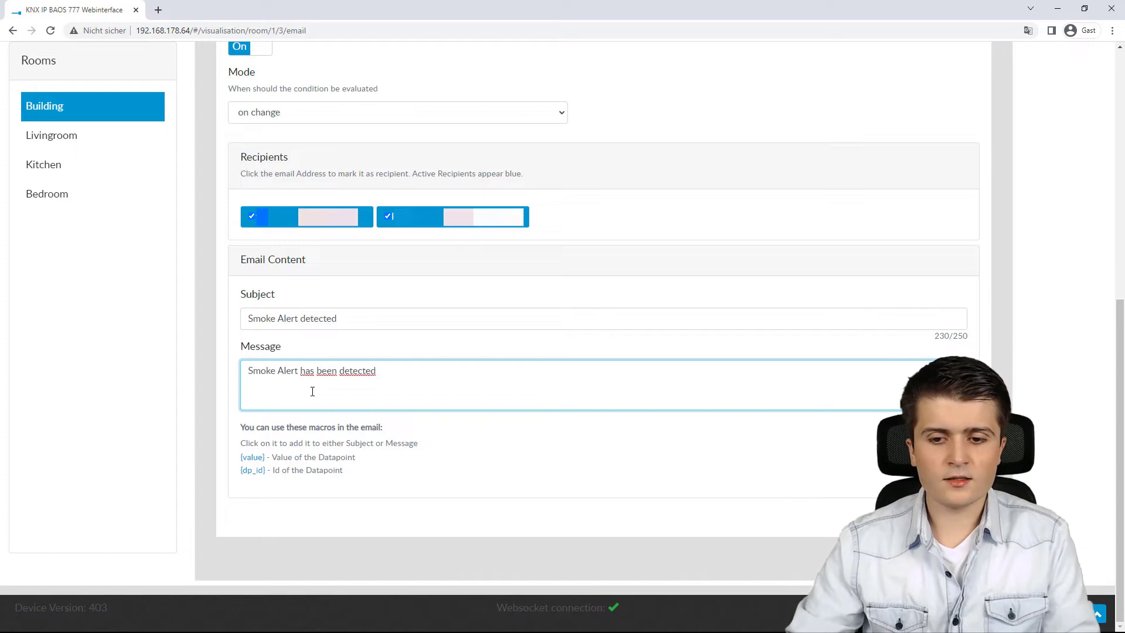
click(250, 474)
click(291, 392)
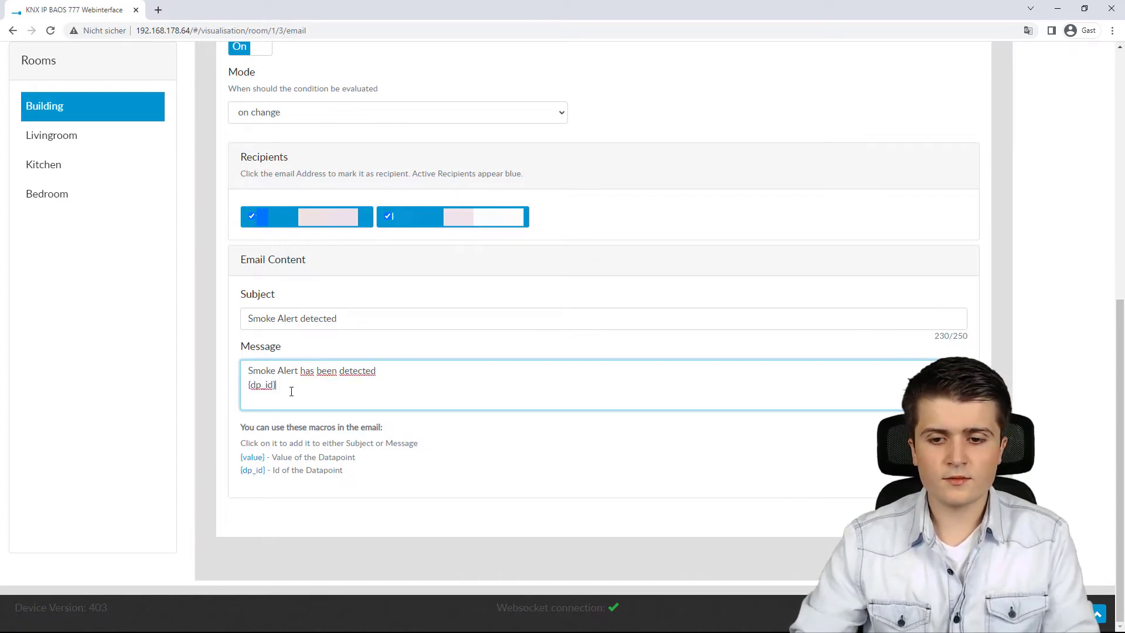
text(:)
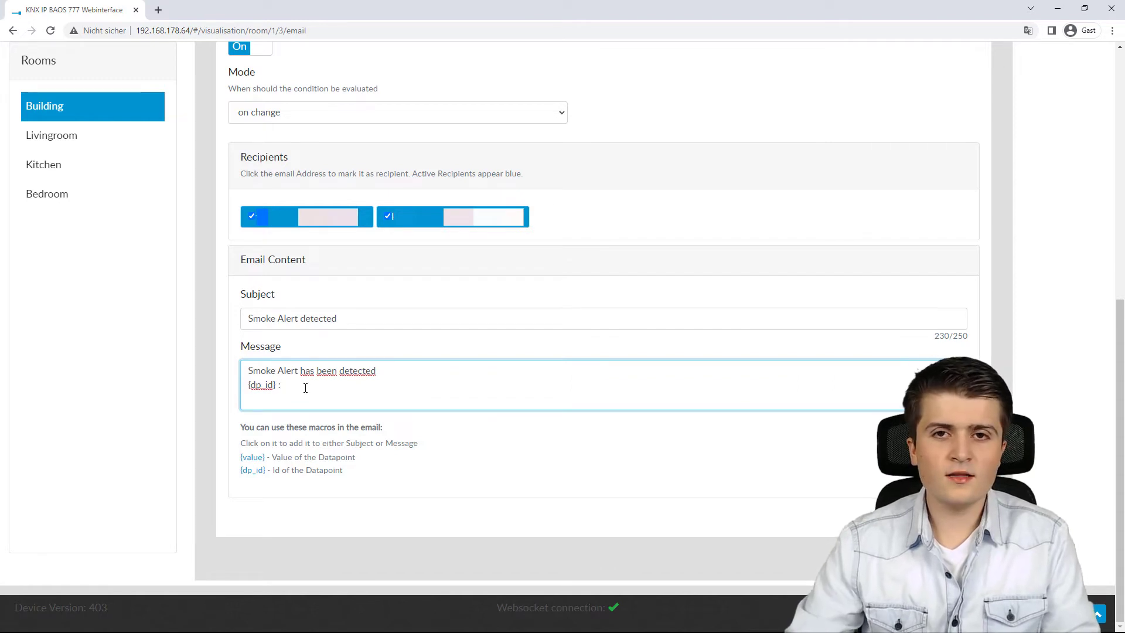
click(253, 458)
scroll(386, 486, up, 3)
scroll(354, 402, down, 3)
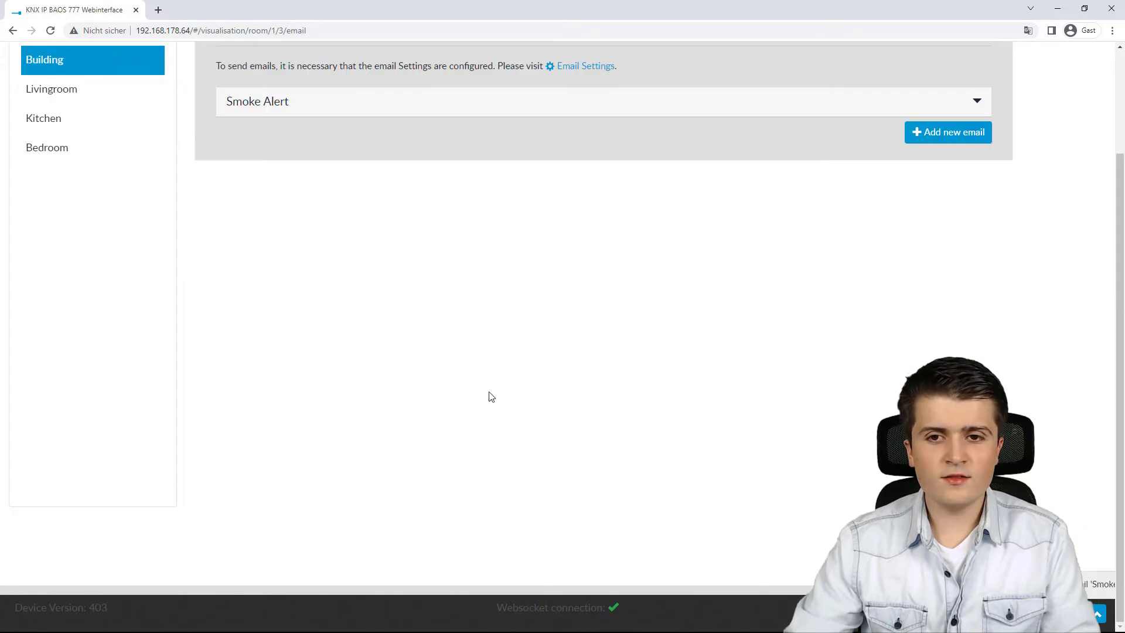
scroll(490, 394, up, 3)
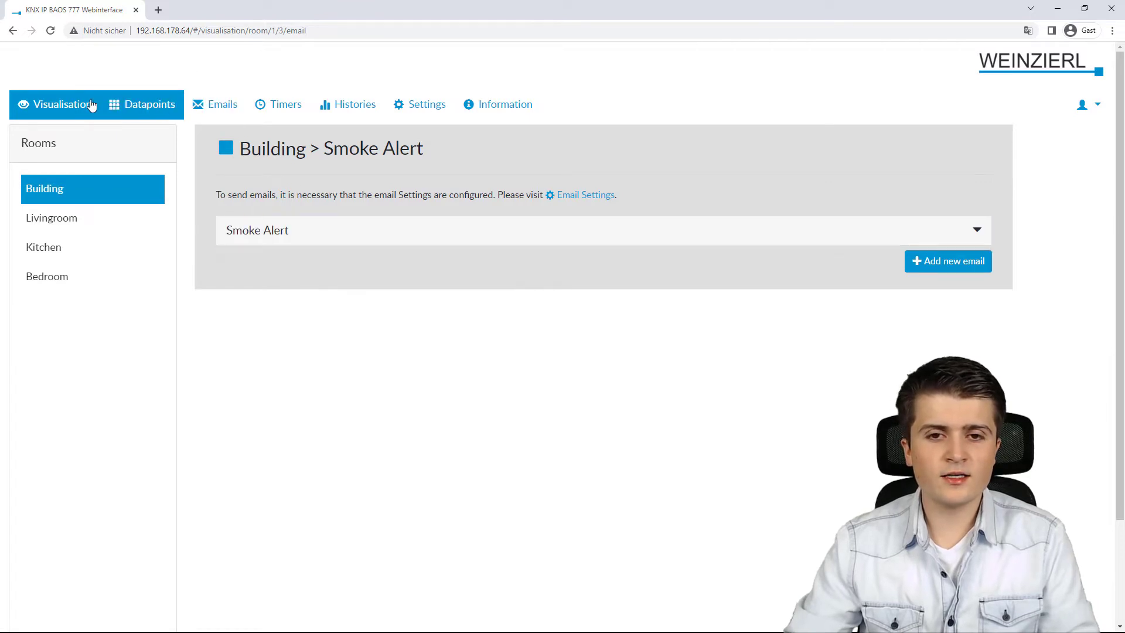
Leave the Smoke Alert email page and go back to the Building room tiles via Visualisation.
click(51, 102)
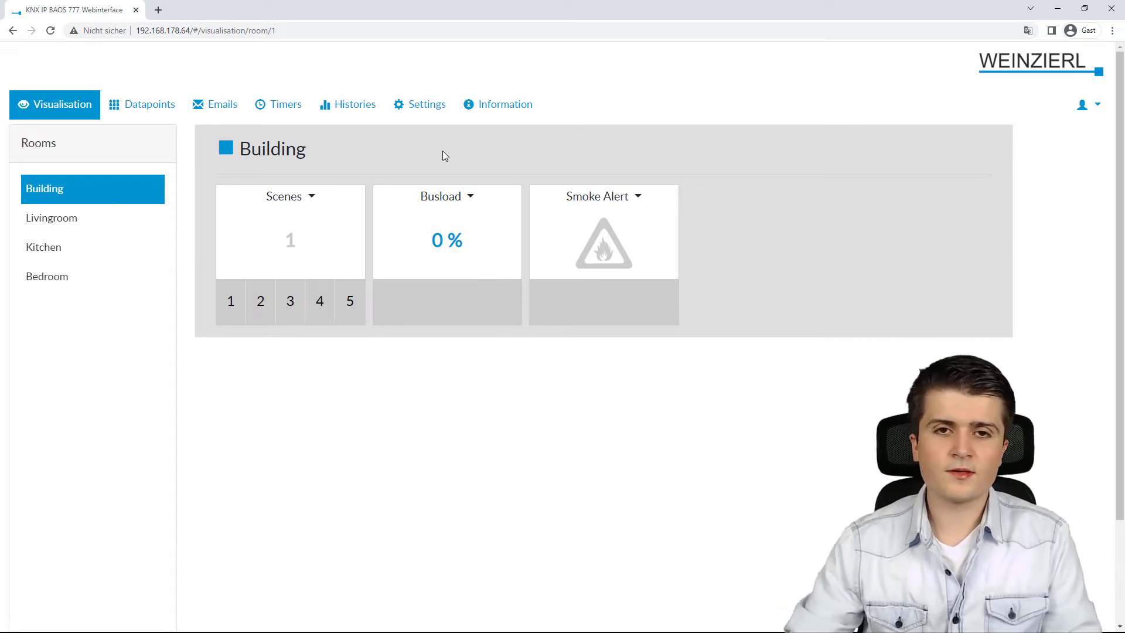
Add an email rule from the Busload tile's Emails list and name it 'Busload > 20%'.
click(458, 202)
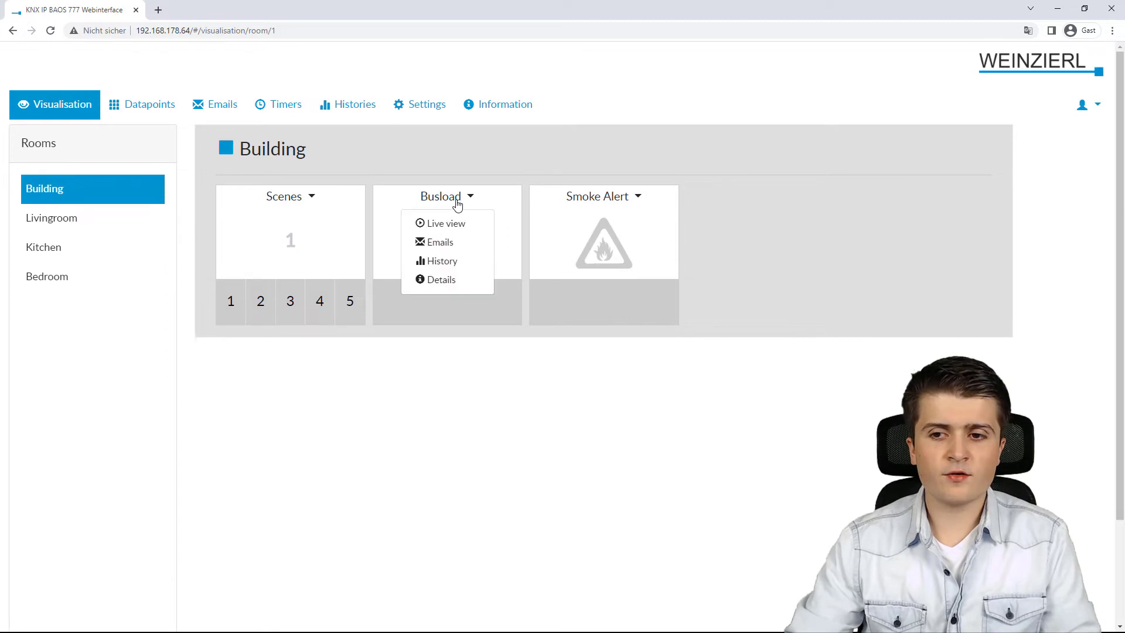
click(431, 248)
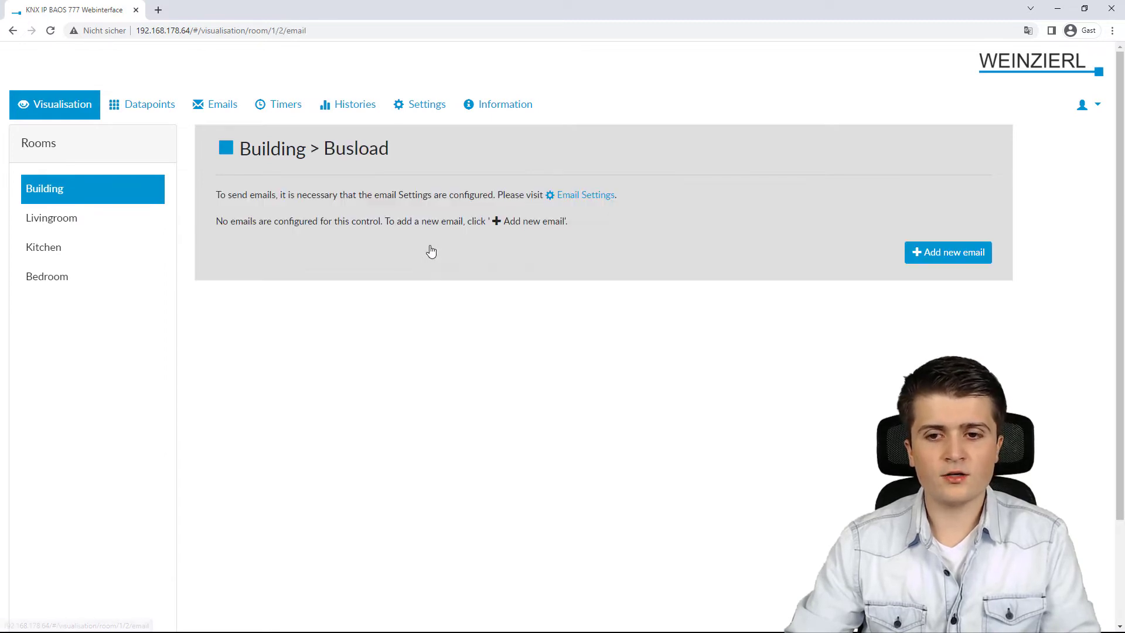
click(929, 254)
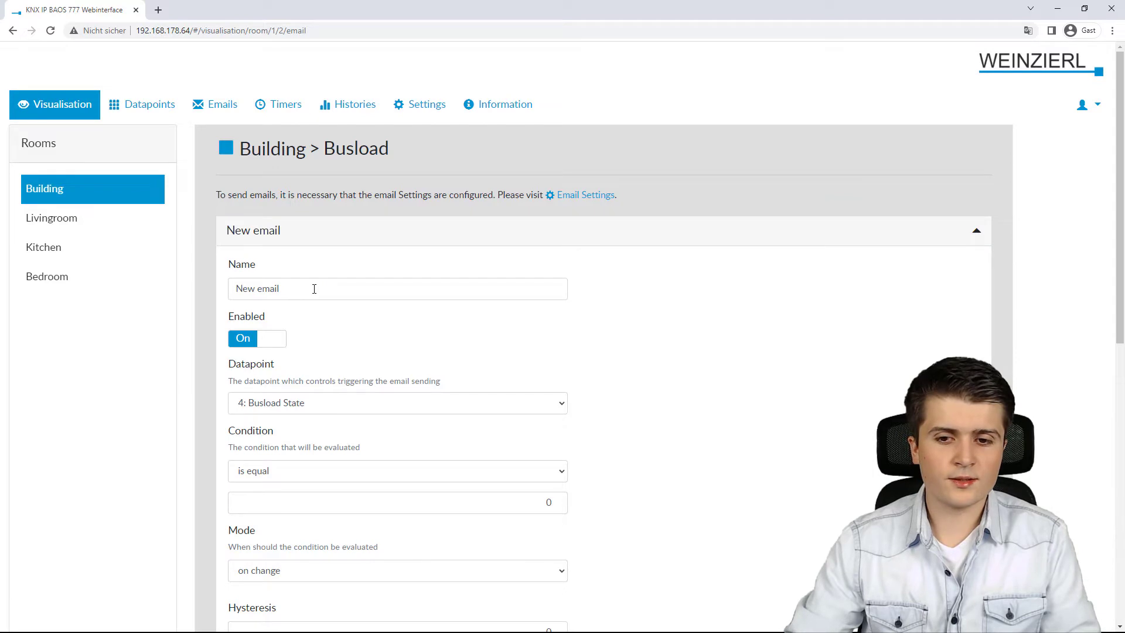
drag(314, 288, 217, 274)
text(Bu)
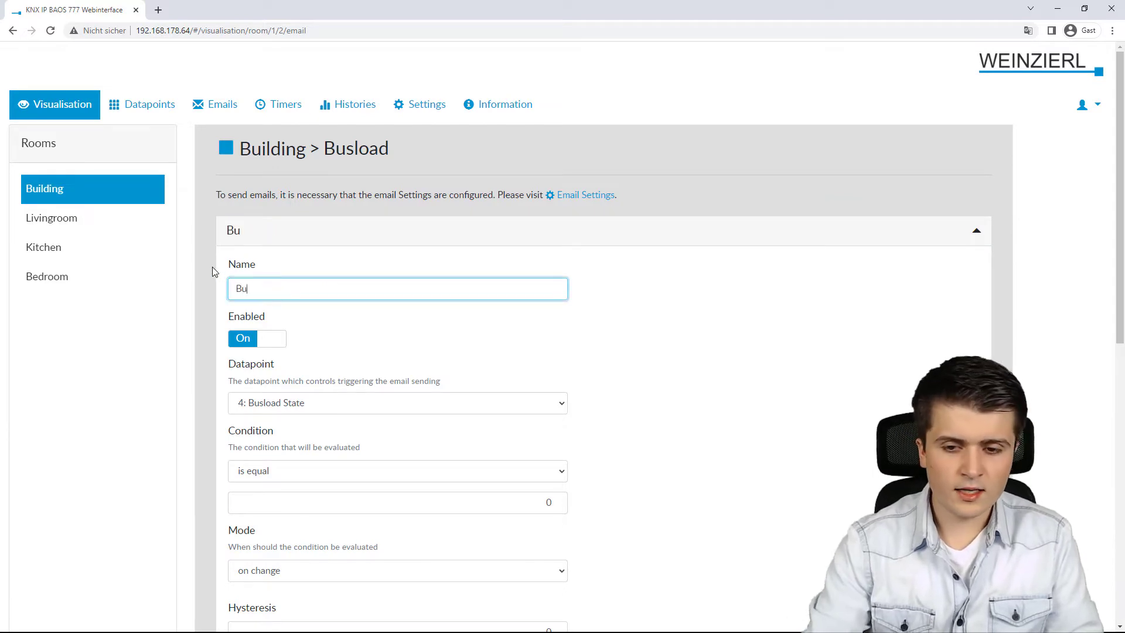
text(sload > 20)
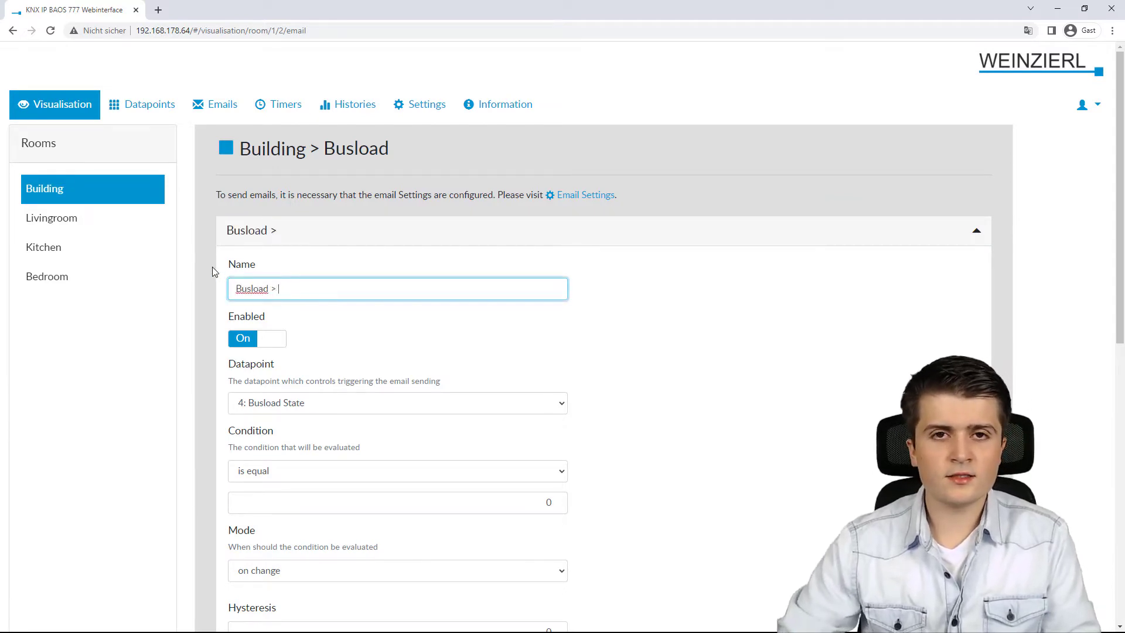
text(%)
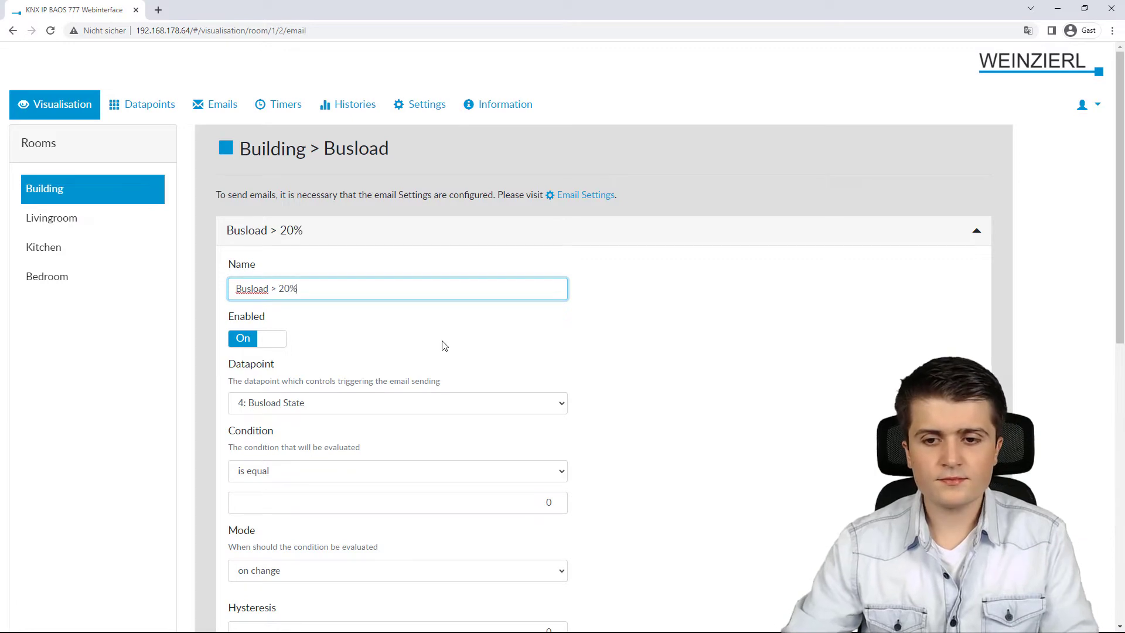
click(442, 344)
scroll(440, 334, down, 2)
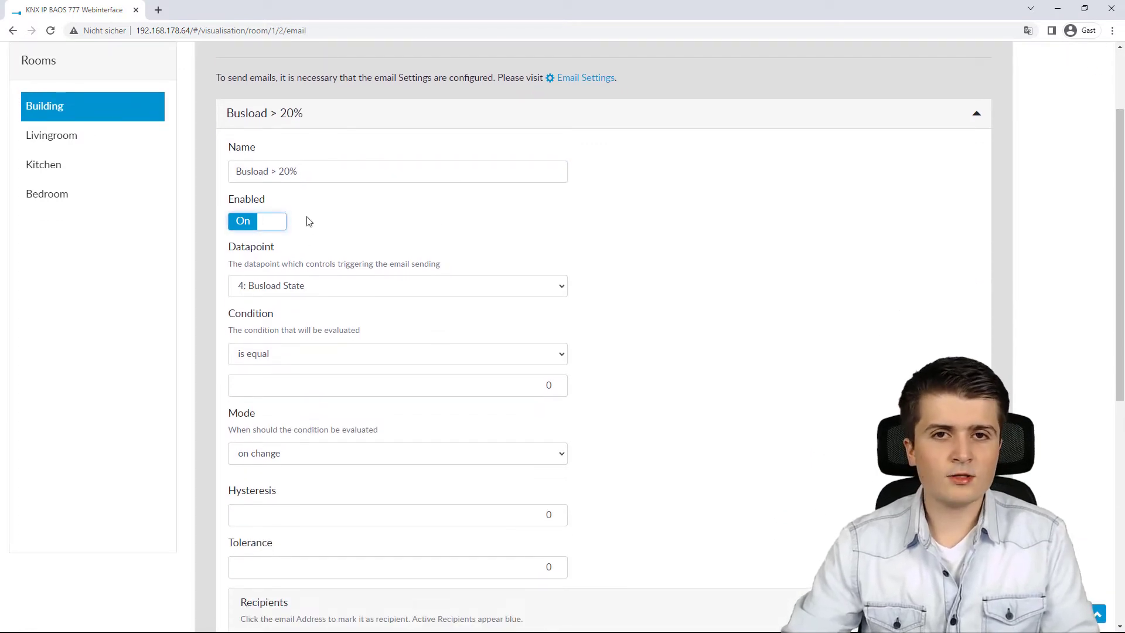
Keep datapoint '4: Busload State' as trigger and set the condition to greater than 20.
click(355, 287)
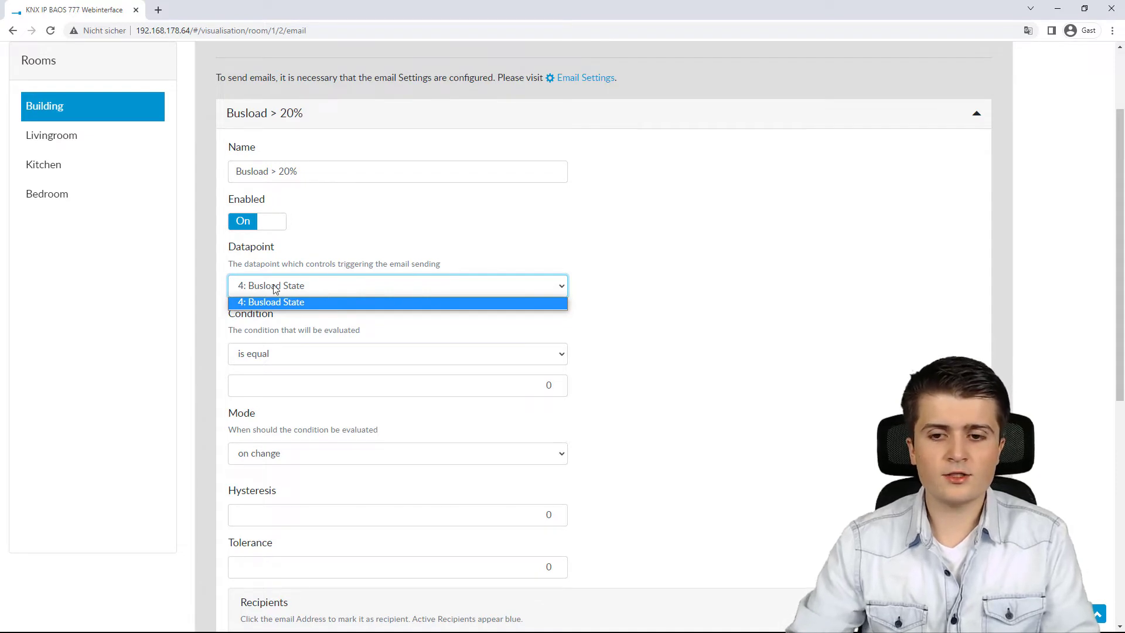
click(295, 292)
scroll(384, 294, down, 2)
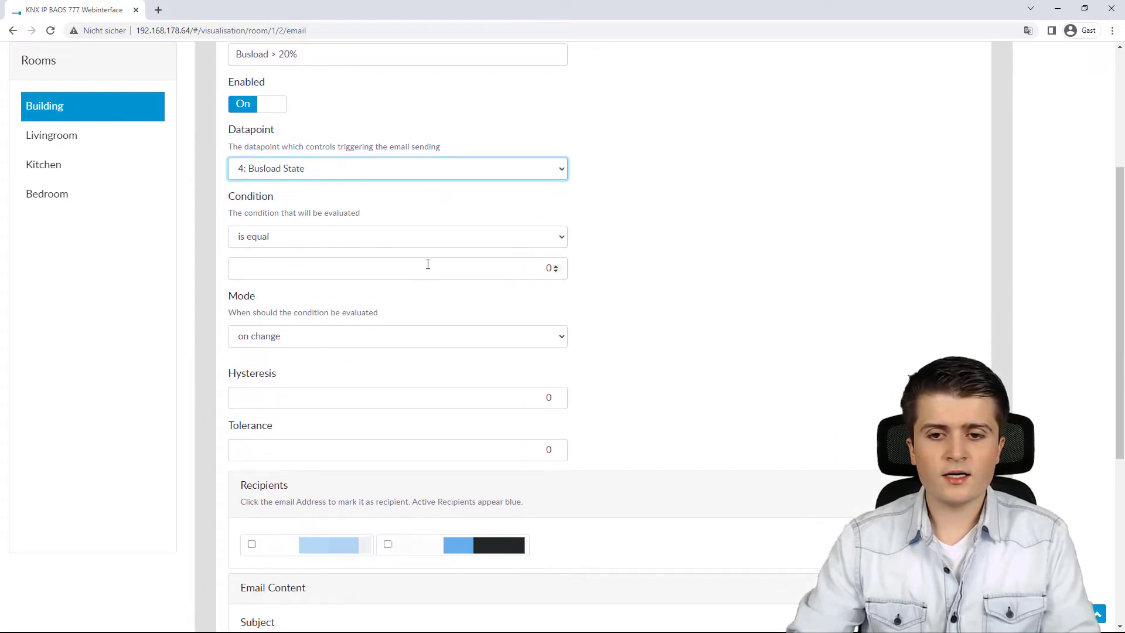
click(306, 238)
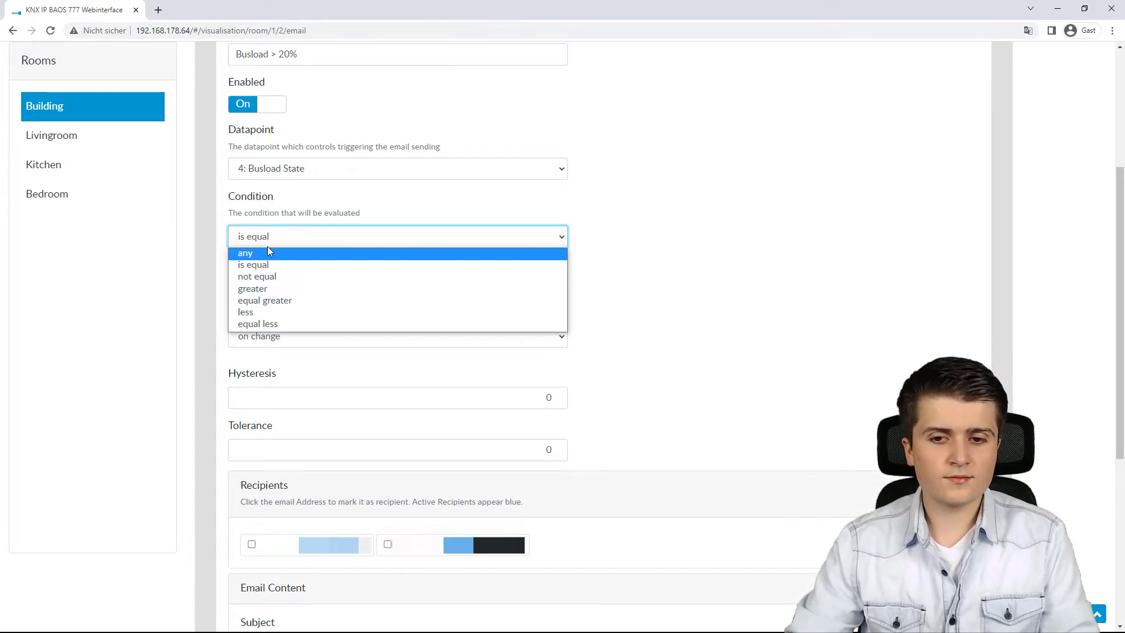
click(261, 289)
click(295, 277)
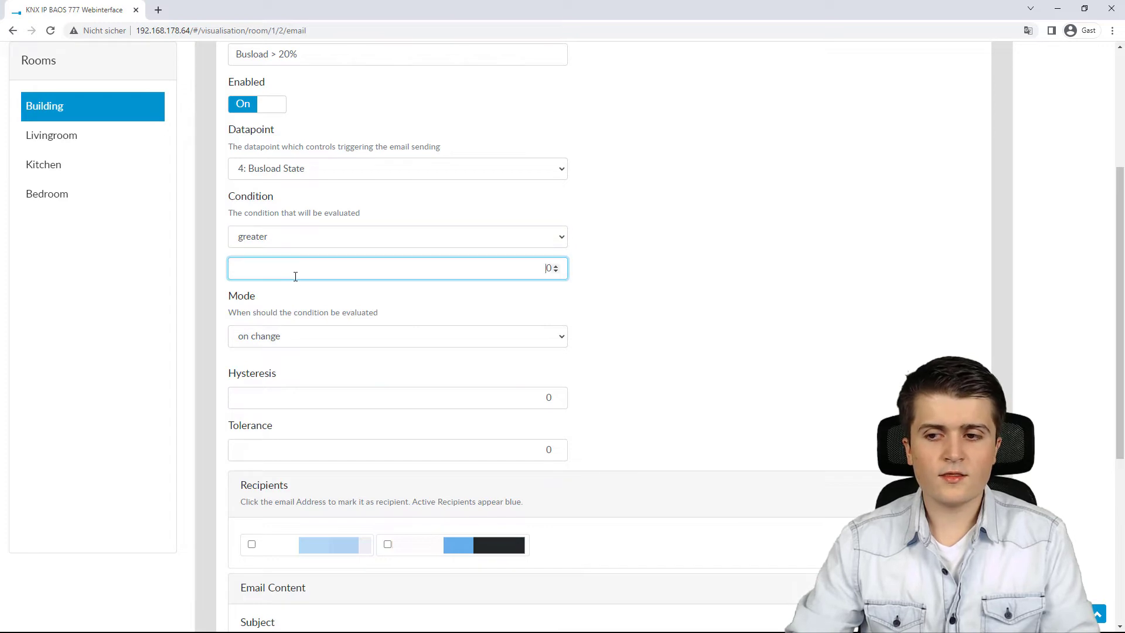
text(2)
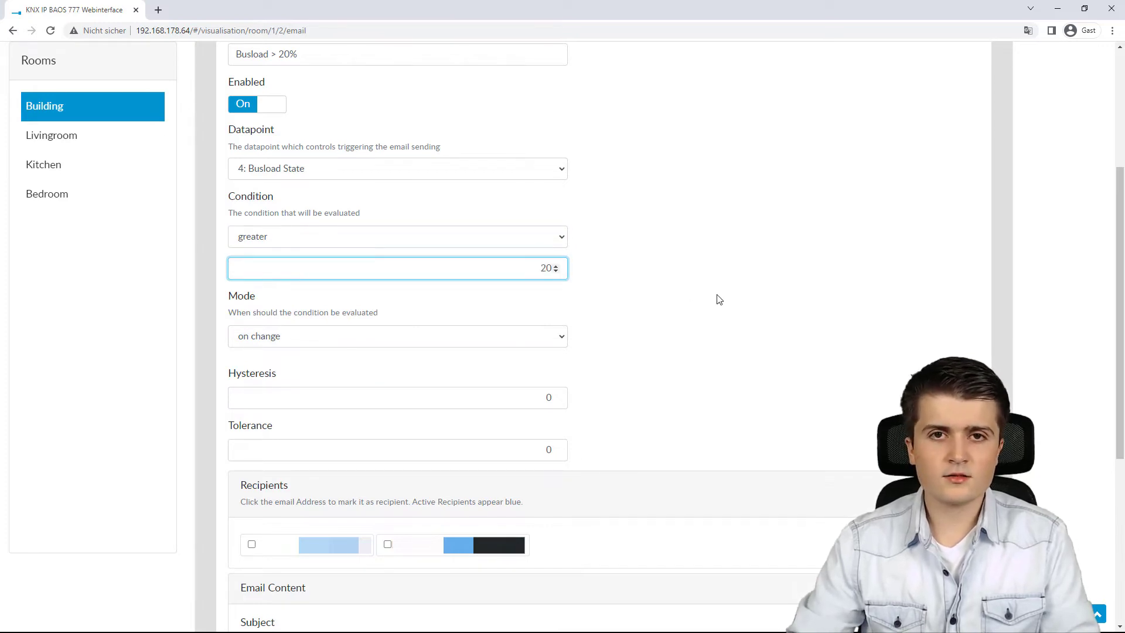
click(719, 300)
scroll(487, 295, down, 1)
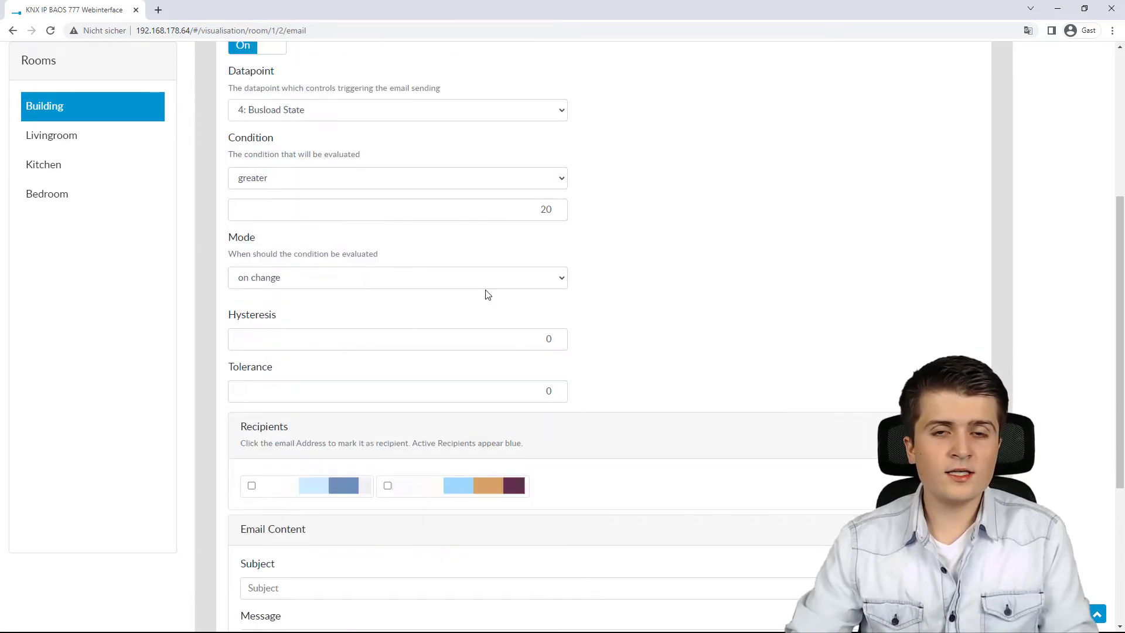